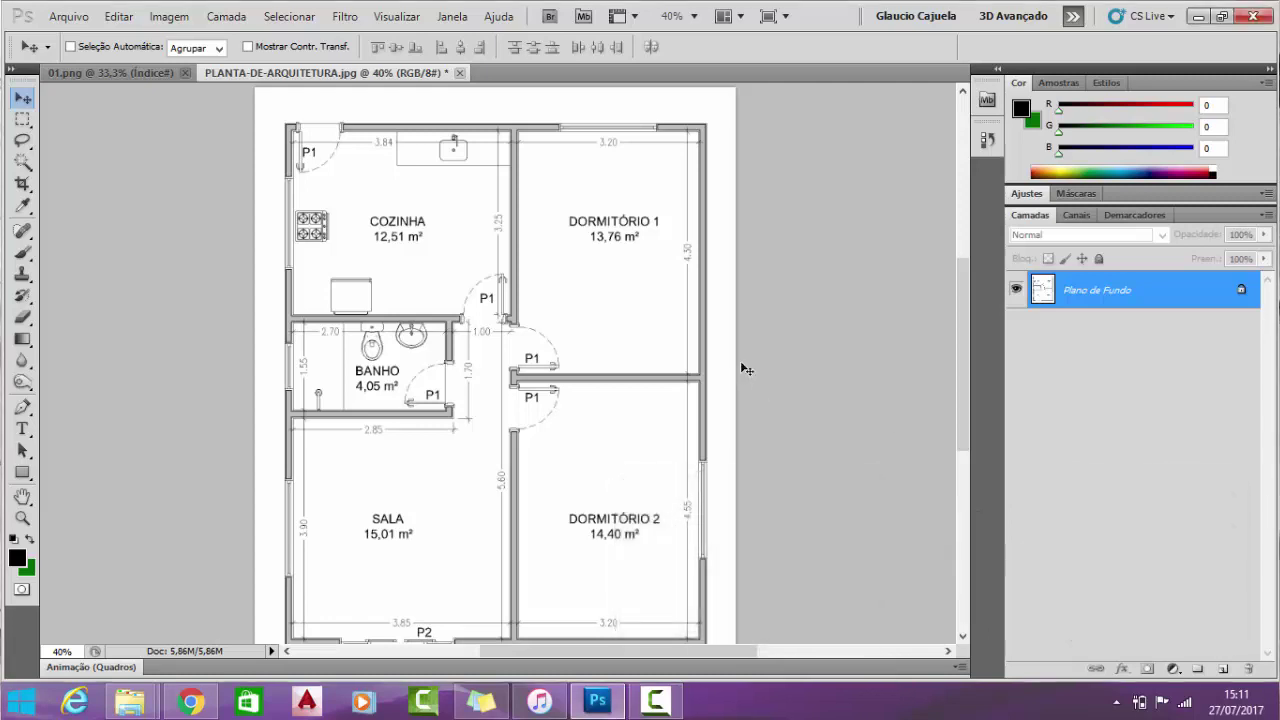
Duplicate the background floor plan layer and name the copy CÓPIA
{"action": "key", "text": "ctrl+j"}
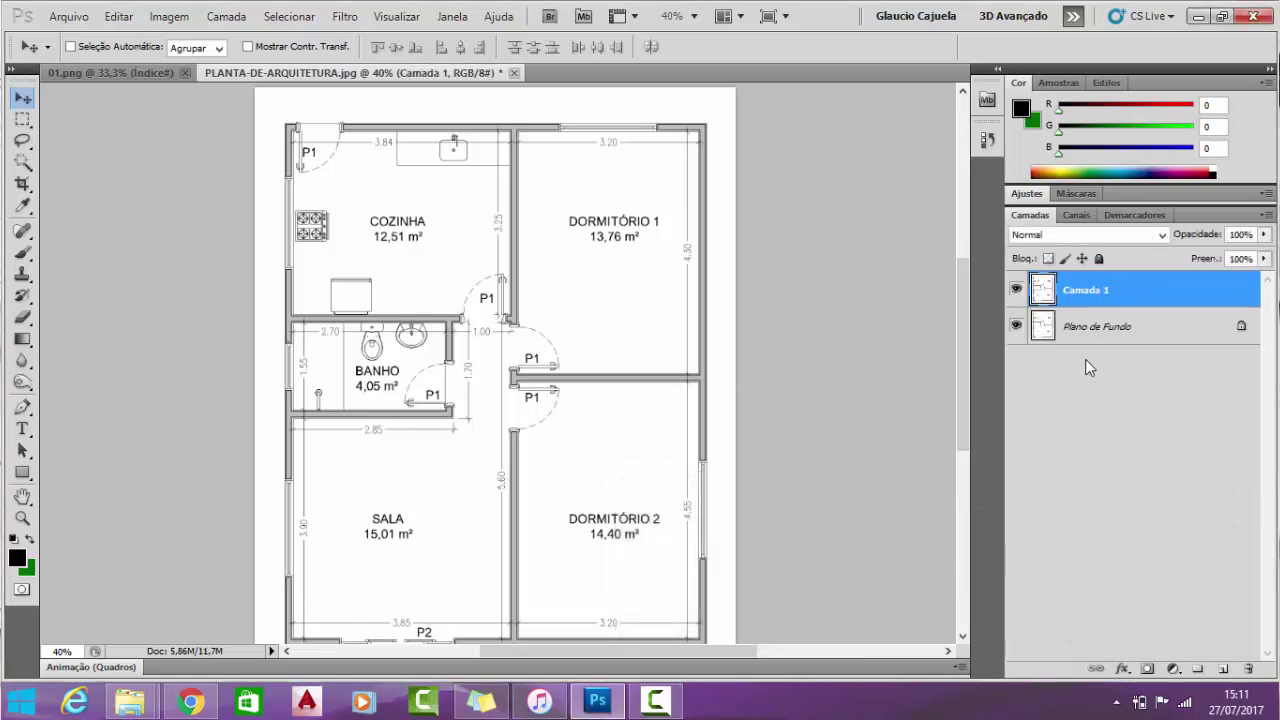
{"action": "double_click", "coordinate": [1085, 291]}
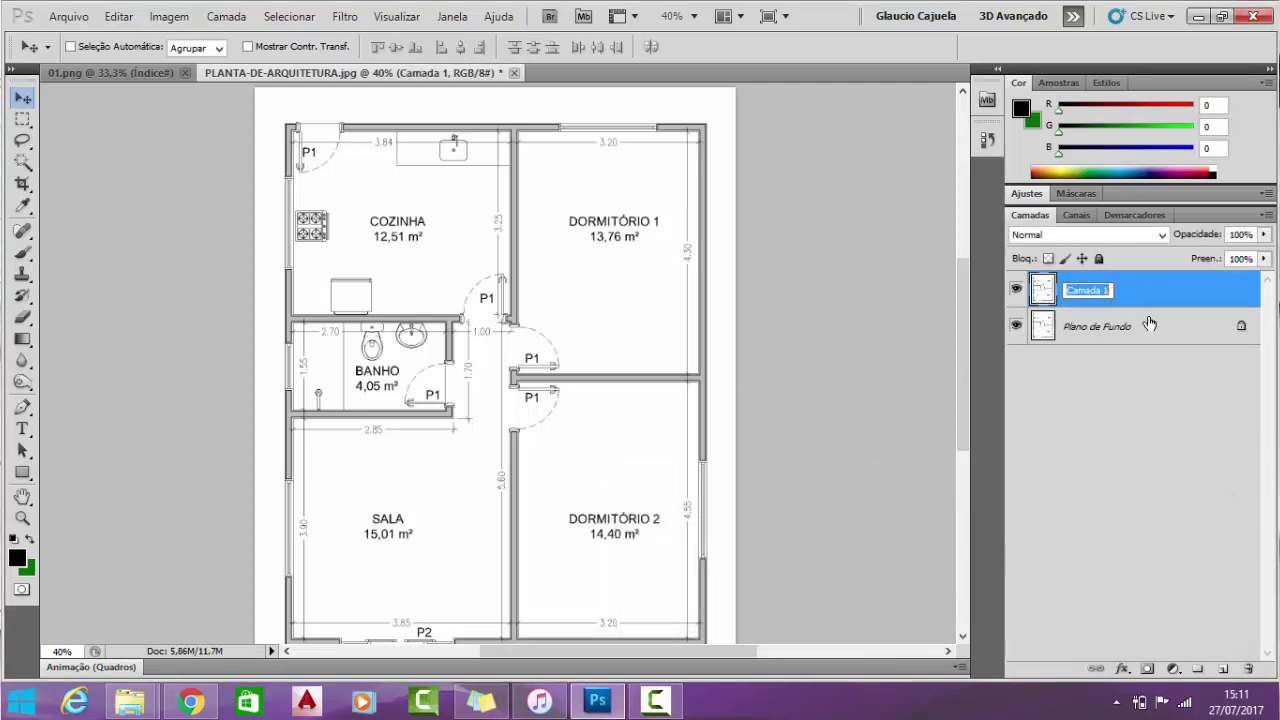
{"action": "type", "text": "CÓPIA"}
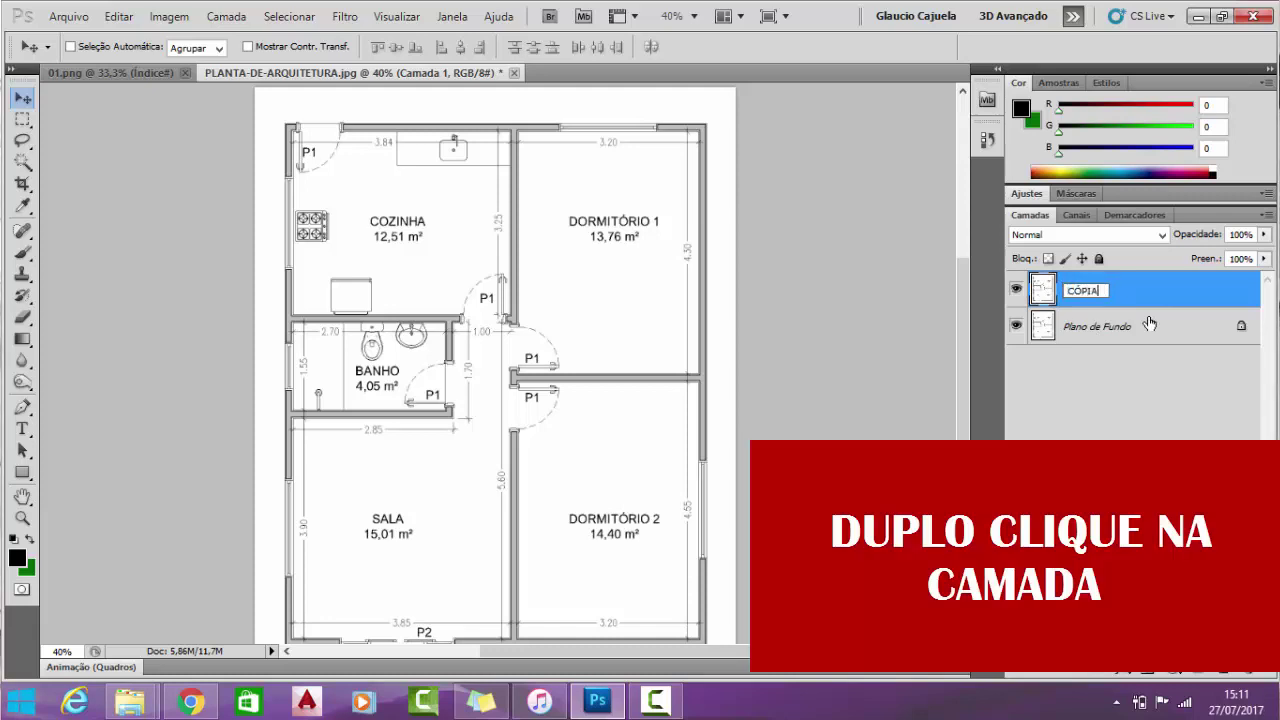
{"action": "key", "text": "Return"}
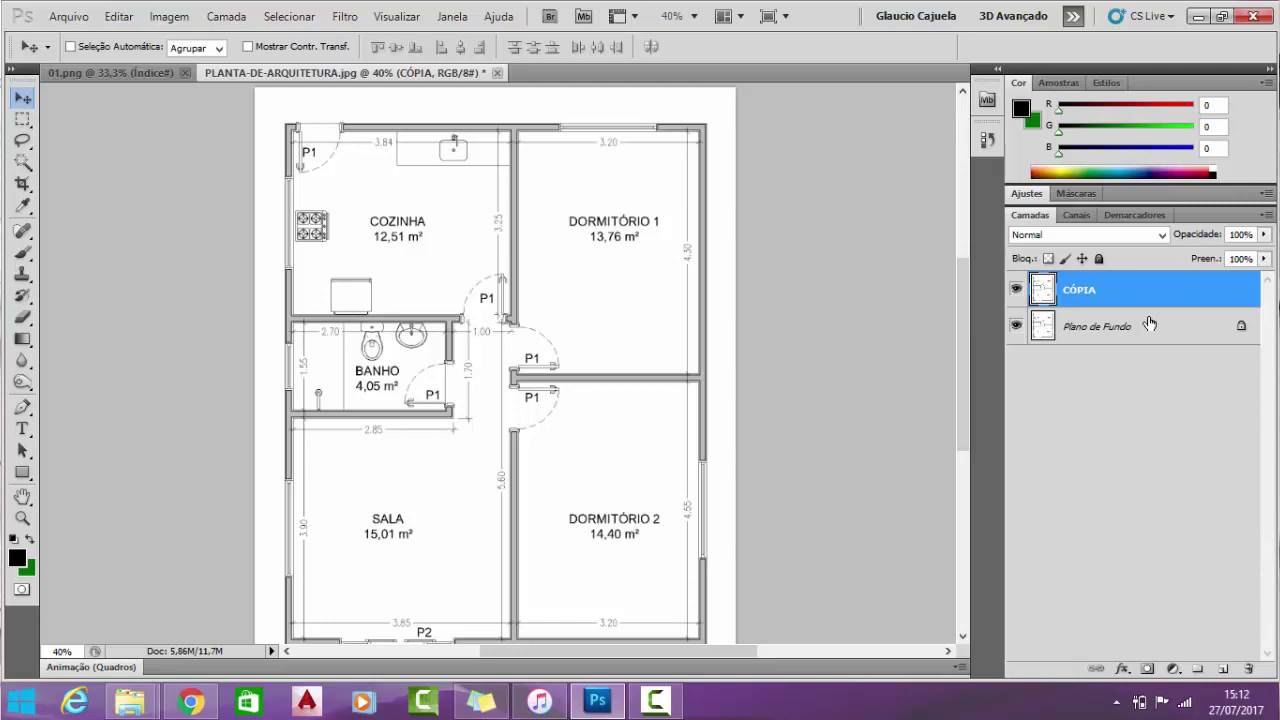
Place the CERAMICA tile image from the 3ºCAPÍTULO folder using Arquivo > Inserir
{"action": "left_click", "coordinate": [62, 16]}
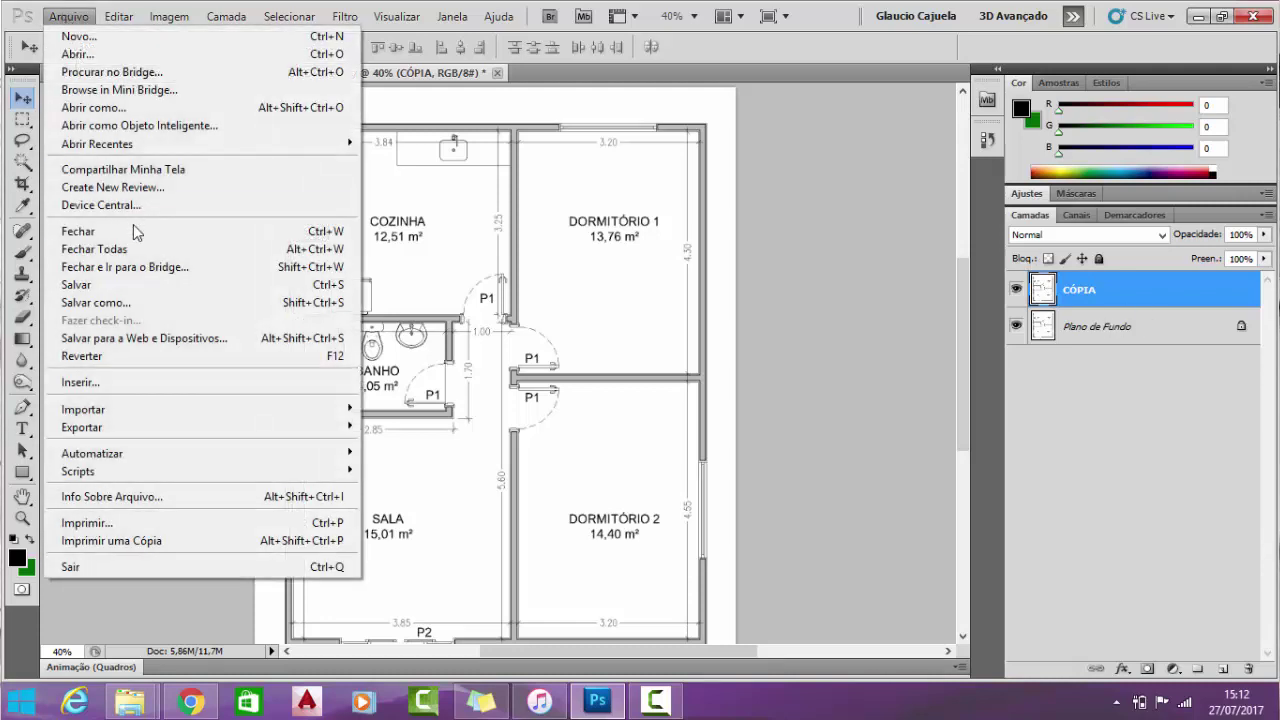
{"action": "left_click", "coordinate": [242, 390]}
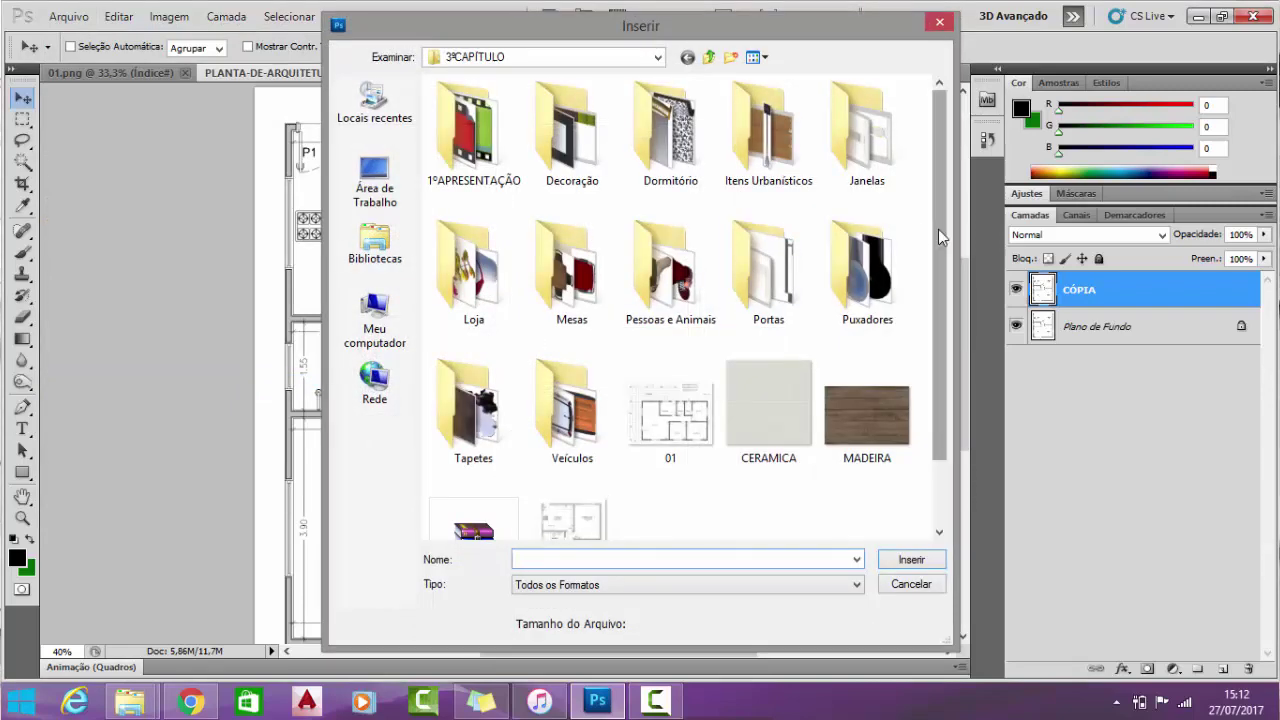
{"action": "scroll", "coordinate": [929, 225], "scroll_direction": "down", "scroll_amount": 1}
{"action": "left_click", "coordinate": [790, 312]}
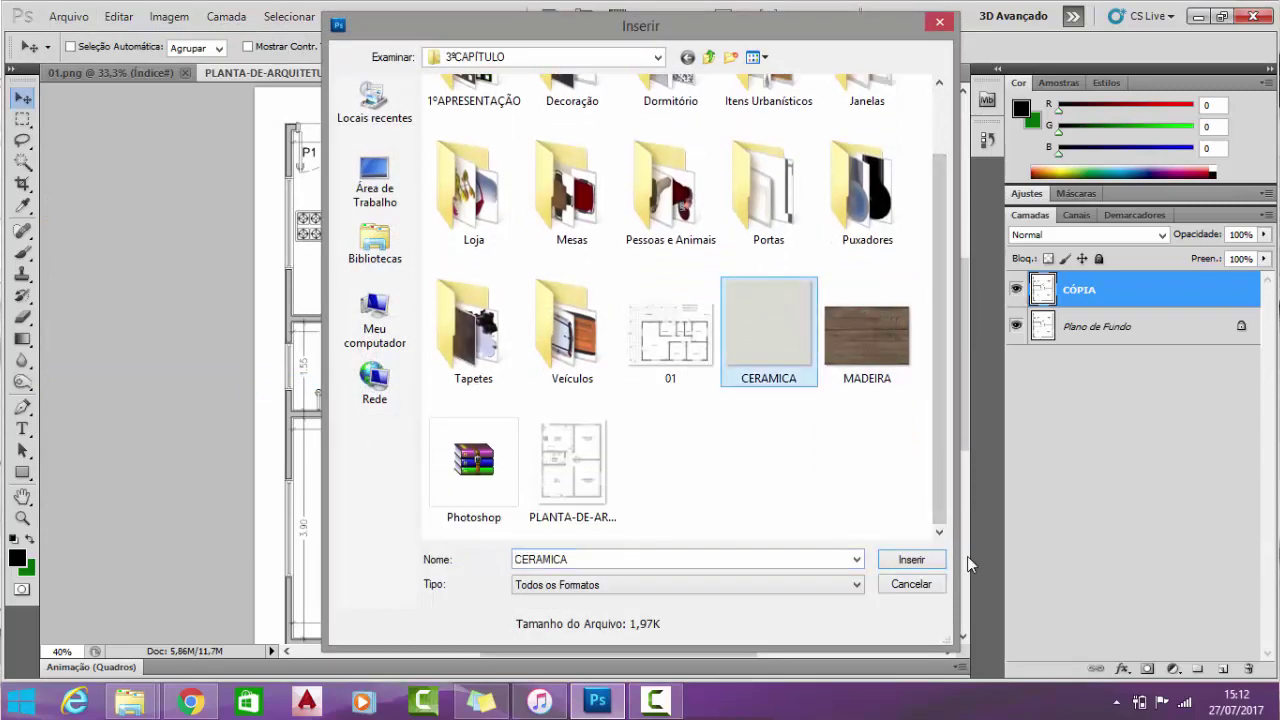
{"action": "left_click", "coordinate": [911, 560]}
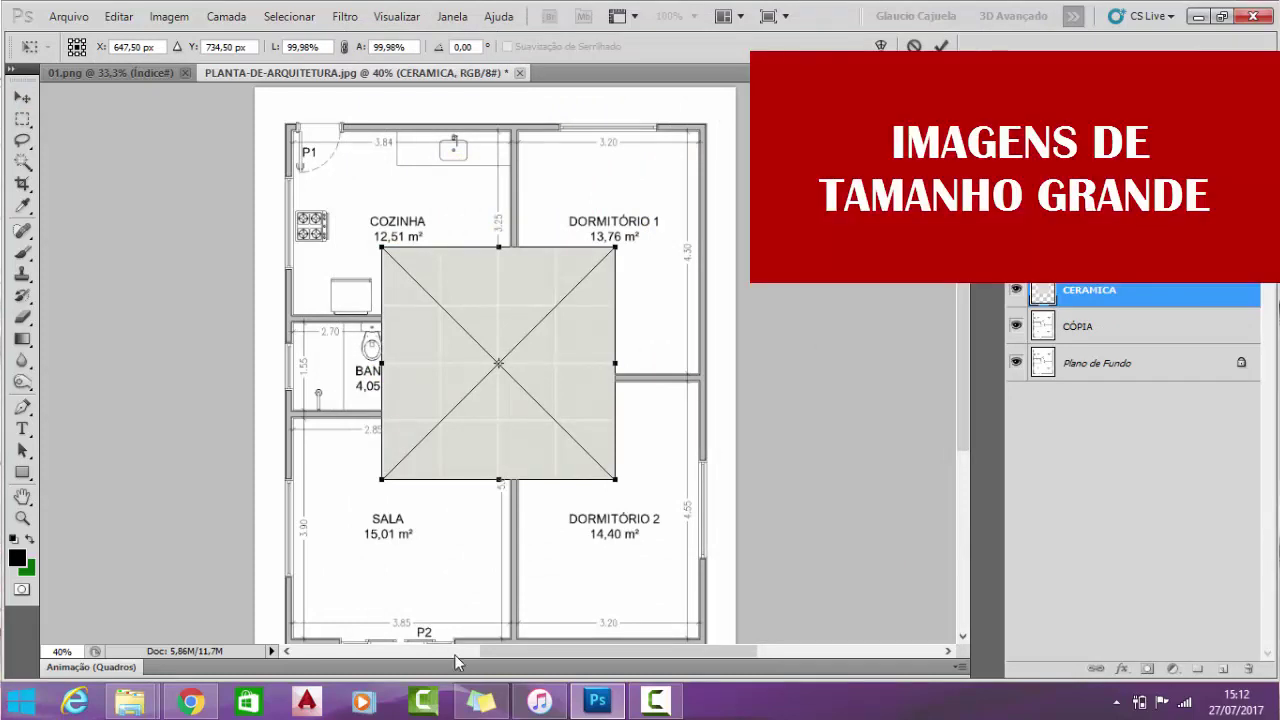
In Chrome, show the 'planta baixa autocad' image results and check the image size filter options
{"action": "left_click", "coordinate": [190, 700]}
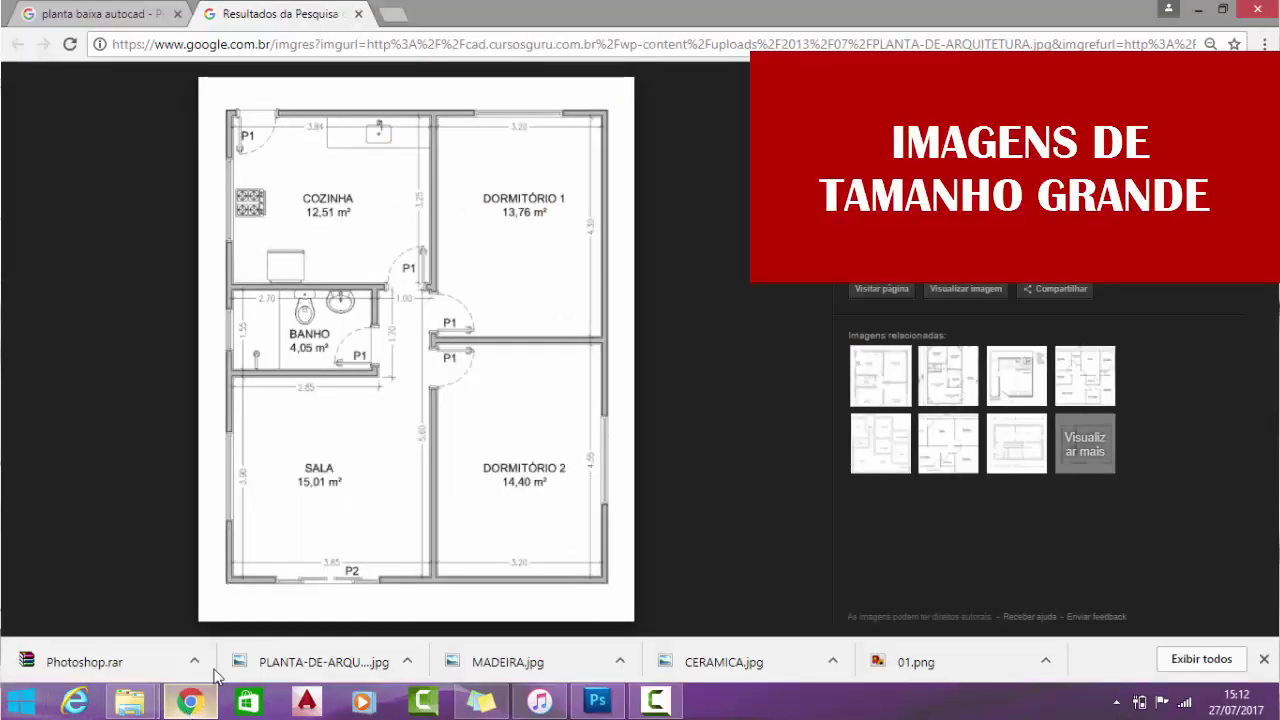
{"action": "left_click", "coordinate": [88, 13]}
{"action": "scroll", "coordinate": [335, 165], "scroll_direction": "up", "scroll_amount": 5}
{"action": "scroll", "coordinate": [330, 155], "scroll_direction": "up", "scroll_amount": 5}
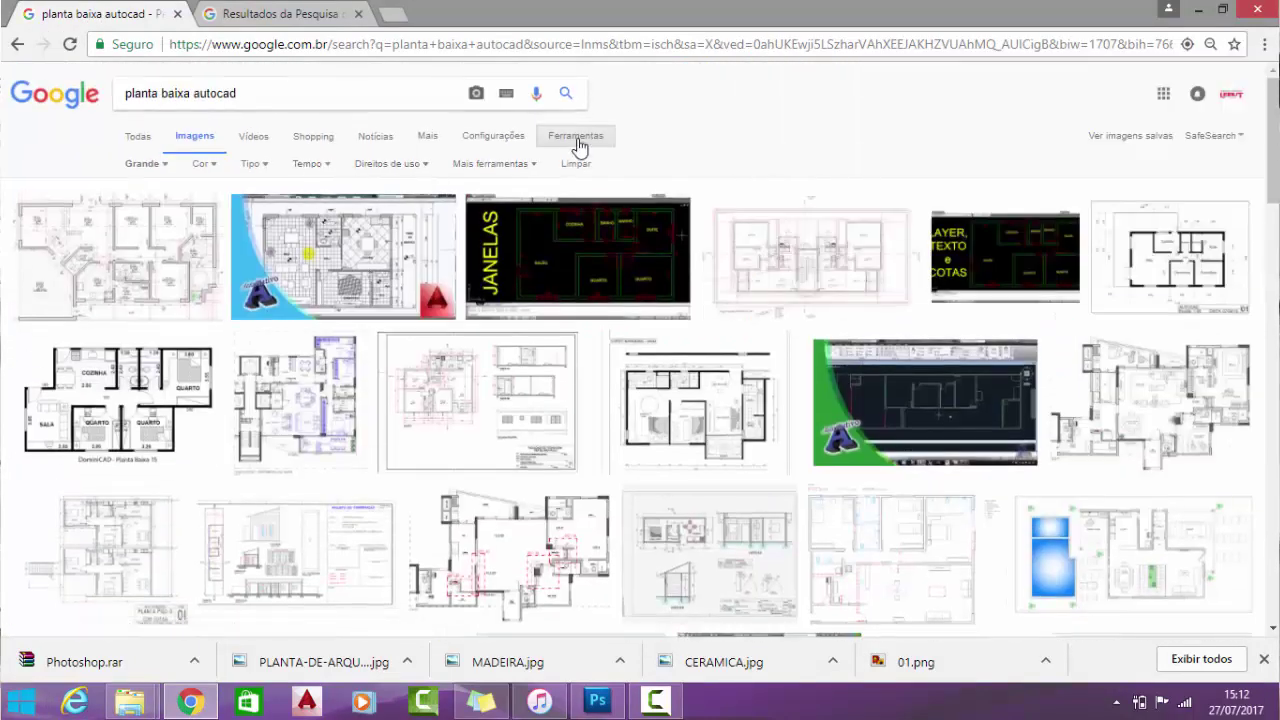
{"action": "left_click", "coordinate": [160, 164]}
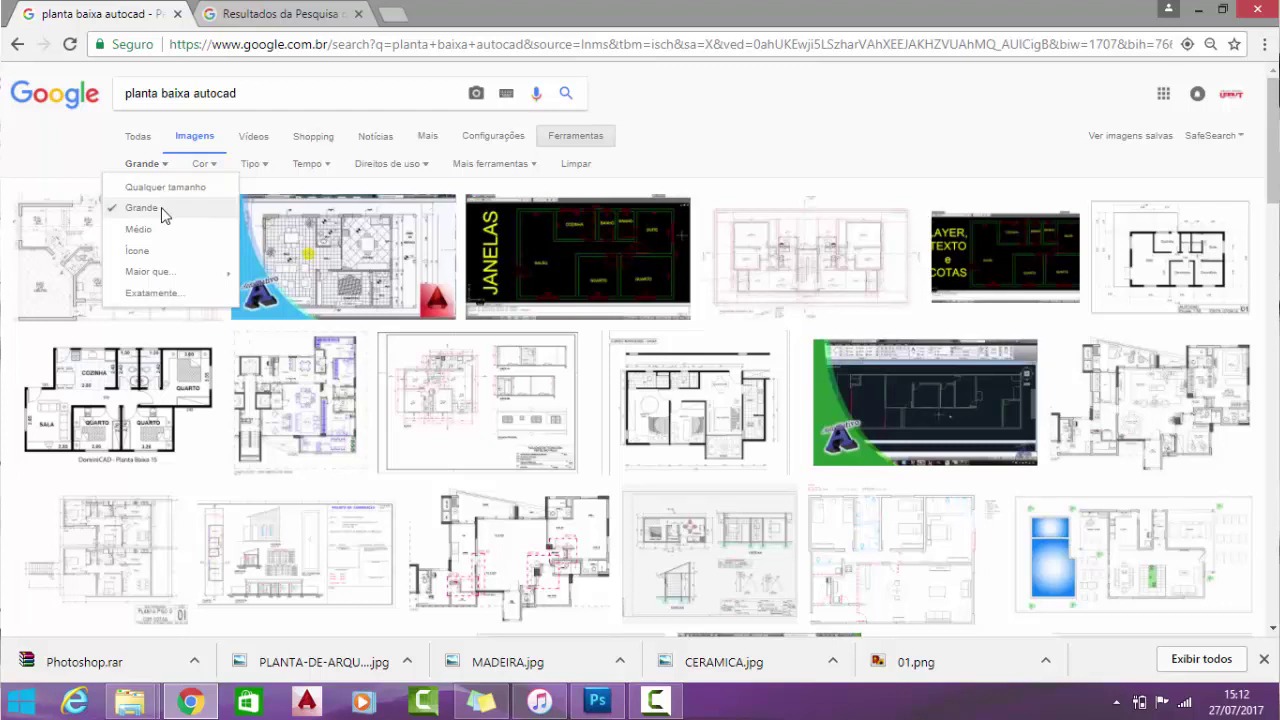
{"action": "left_click", "coordinate": [710, 150]}
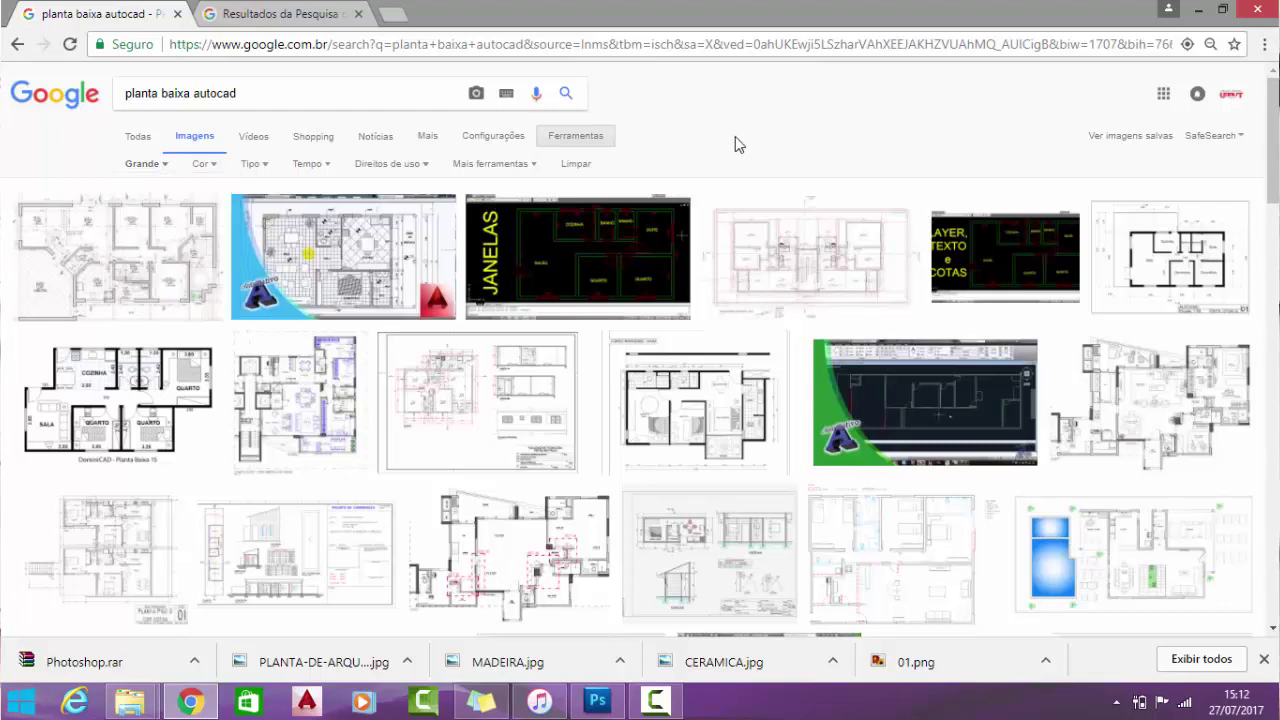
Scale the CERAMICA tile proportionally to 47.38% and move it over the COZINHA area
{"action": "left_click", "coordinate": [597, 701]}
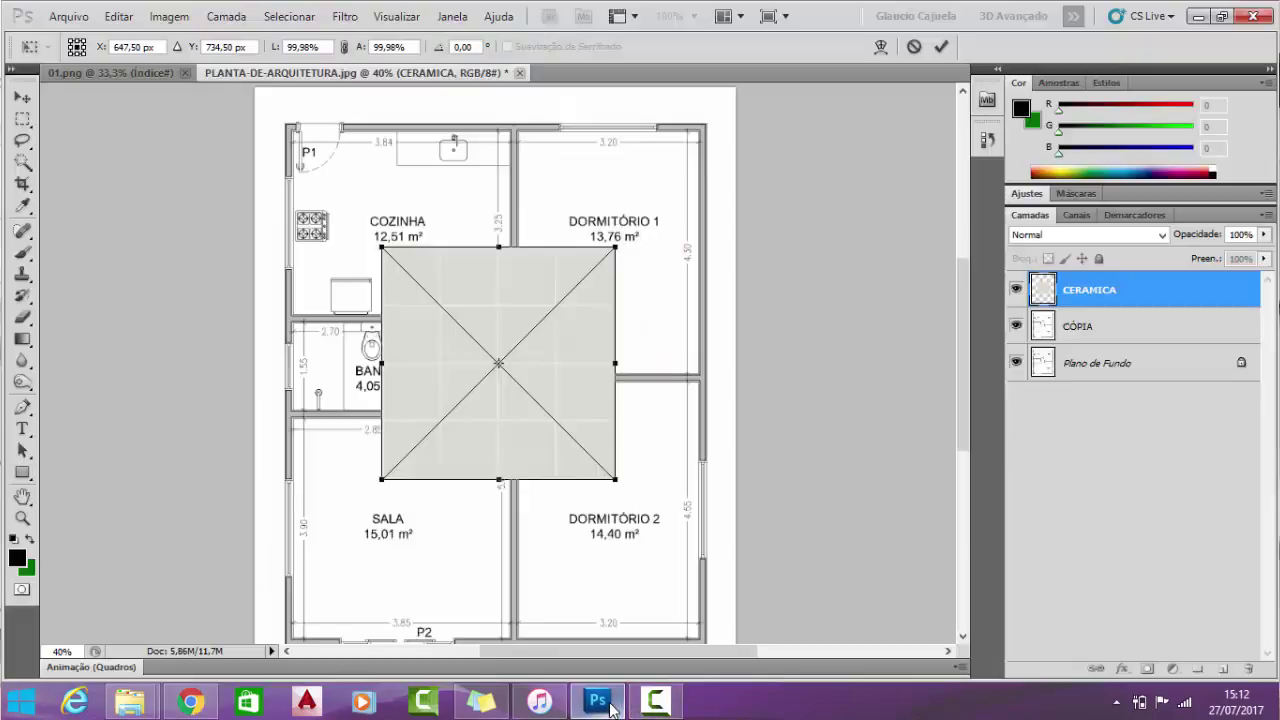
{"action": "mouse_move", "coordinate": [562, 368]}
{"action": "left_mouse_down"}
{"action": "mouse_move", "coordinate": [498, 264]}
{"action": "mouse_move", "coordinate": [471, 250]}
{"action": "left_mouse_up"}
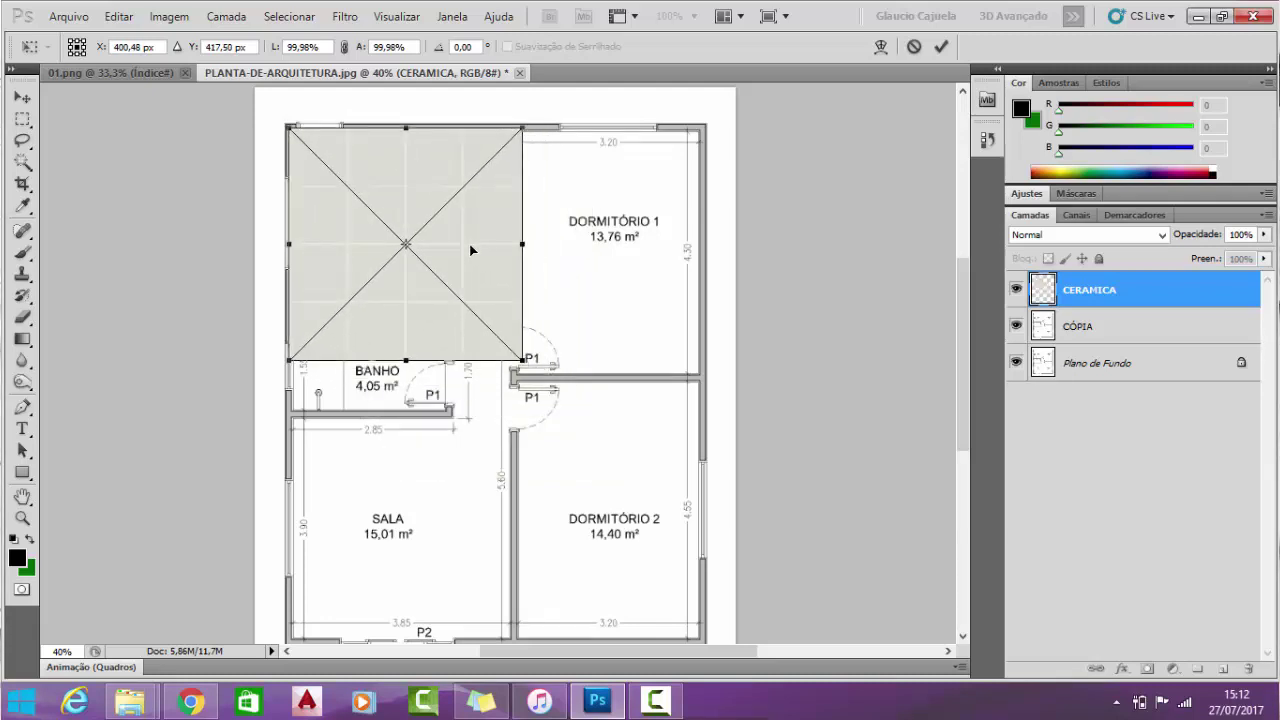
{"action": "key", "text": "shift"}
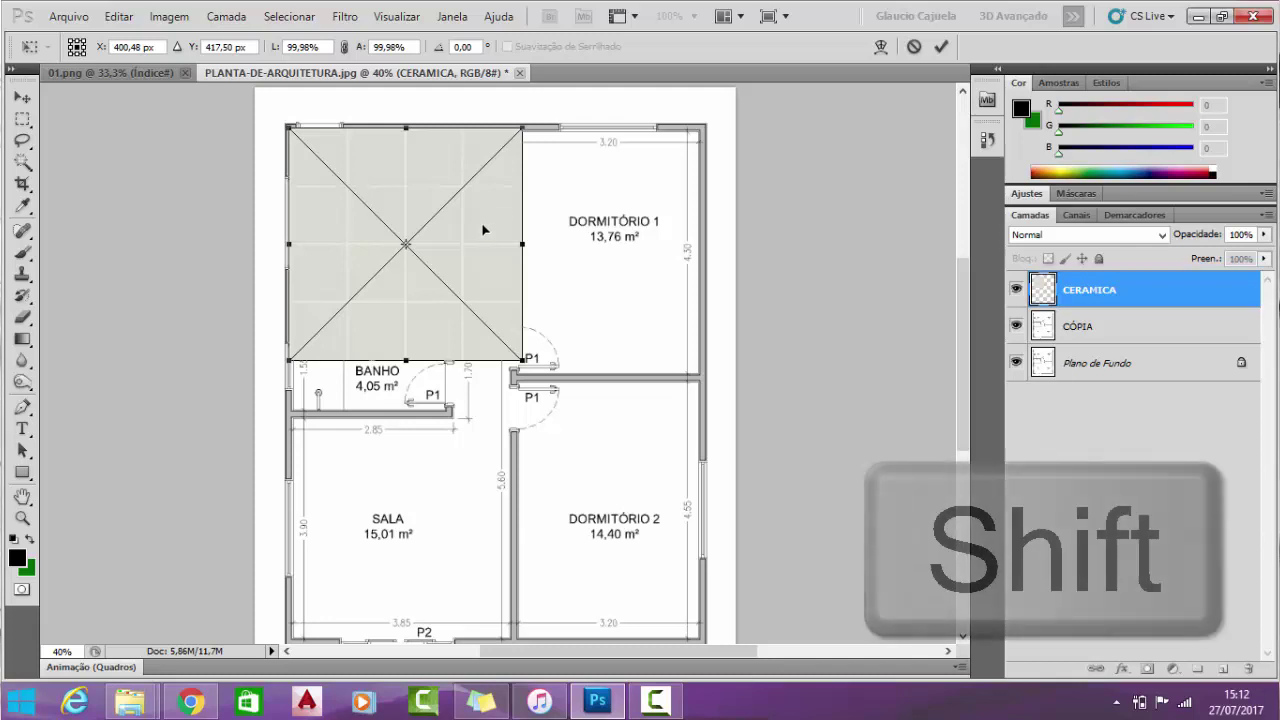
{"action": "left_click_drag", "start_coordinate": [530, 122], "coordinate": [364, 262]}
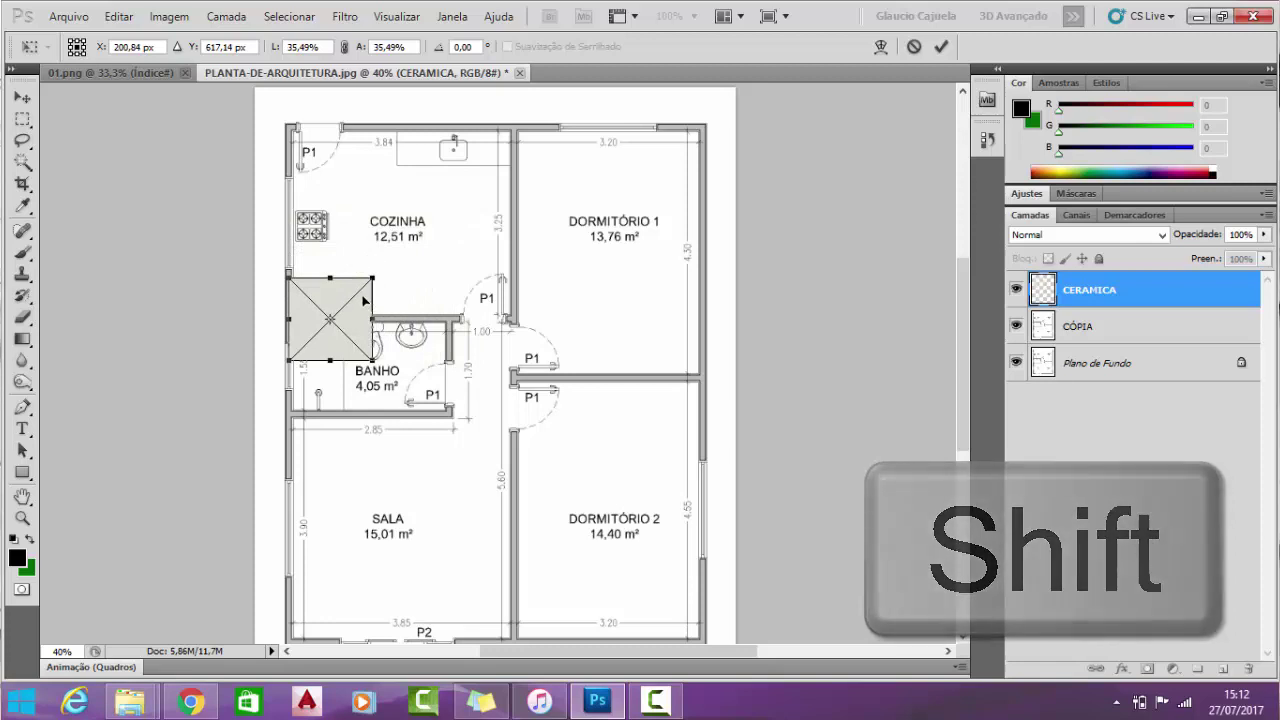
{"action": "mouse_move", "coordinate": [368, 305]}
{"action": "left_mouse_down"}
{"action": "mouse_move", "coordinate": [362, 263]}
{"action": "mouse_move", "coordinate": [404, 202]}
{"action": "mouse_move", "coordinate": [387, 238]}
{"action": "left_mouse_up"}
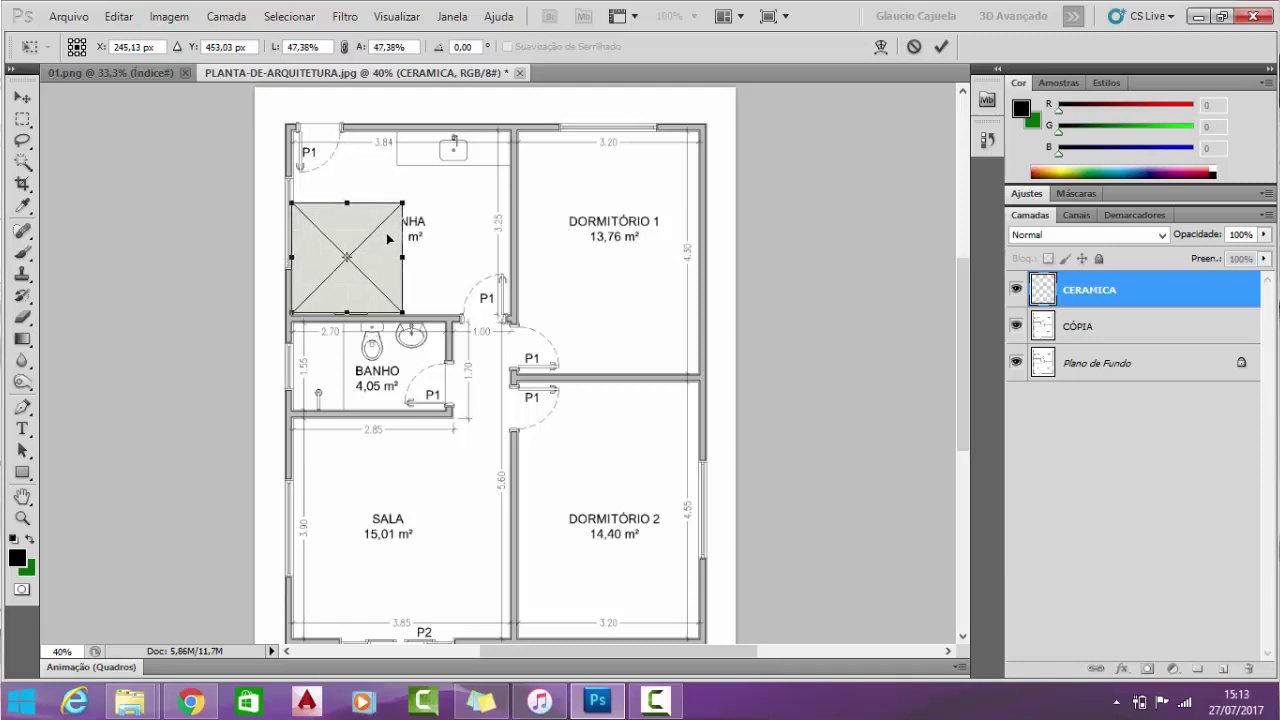
Zoom in and nudge the CERAMICA tile until it meets the kitchen's top-left wall corner
{"action": "scroll", "coordinate": [320, 292], "scroll_direction": "up", "scroll_amount": 1}
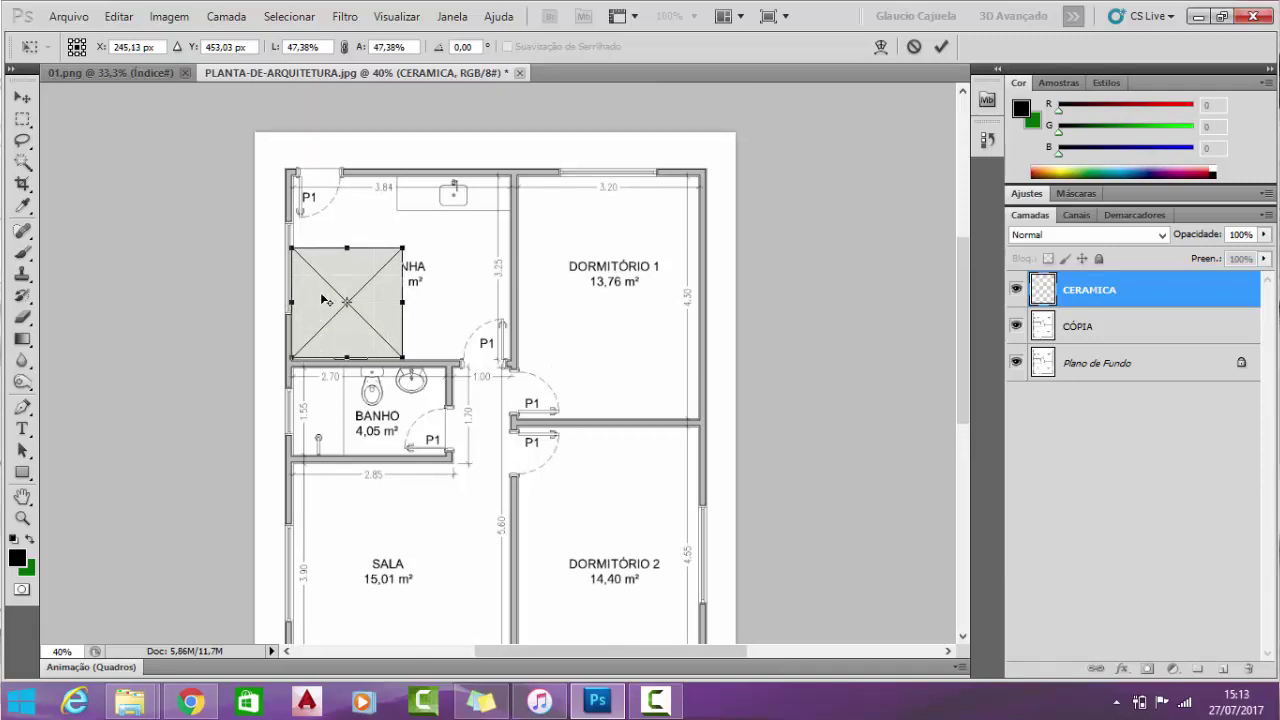
{"action": "scroll", "coordinate": [320, 292], "scroll_direction": "up", "scroll_amount": 1}
{"action": "scroll", "coordinate": [325, 325], "scroll_direction": "up", "scroll_amount": 3}
{"action": "scroll", "coordinate": [320, 318], "scroll_direction": "up", "scroll_amount": 3}
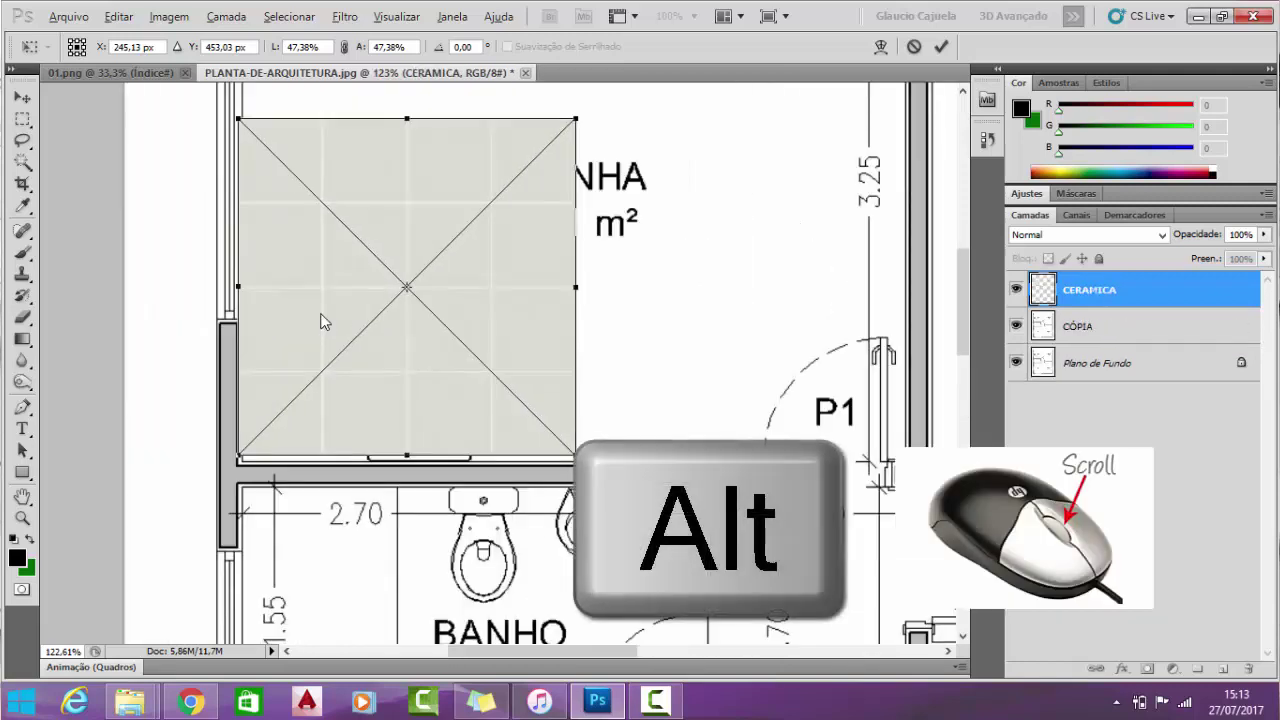
{"action": "left_click_drag", "start_coordinate": [320, 309], "coordinate": [321, 318]}
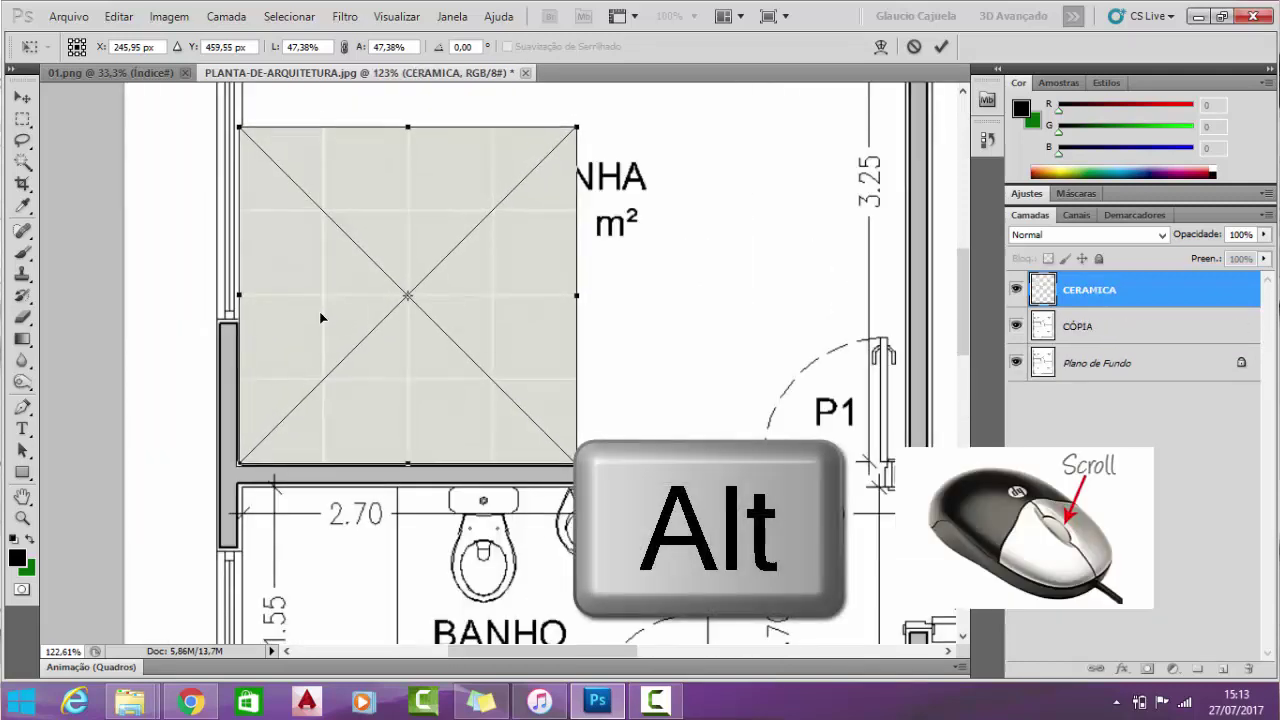
{"action": "key", "text": "Right"}
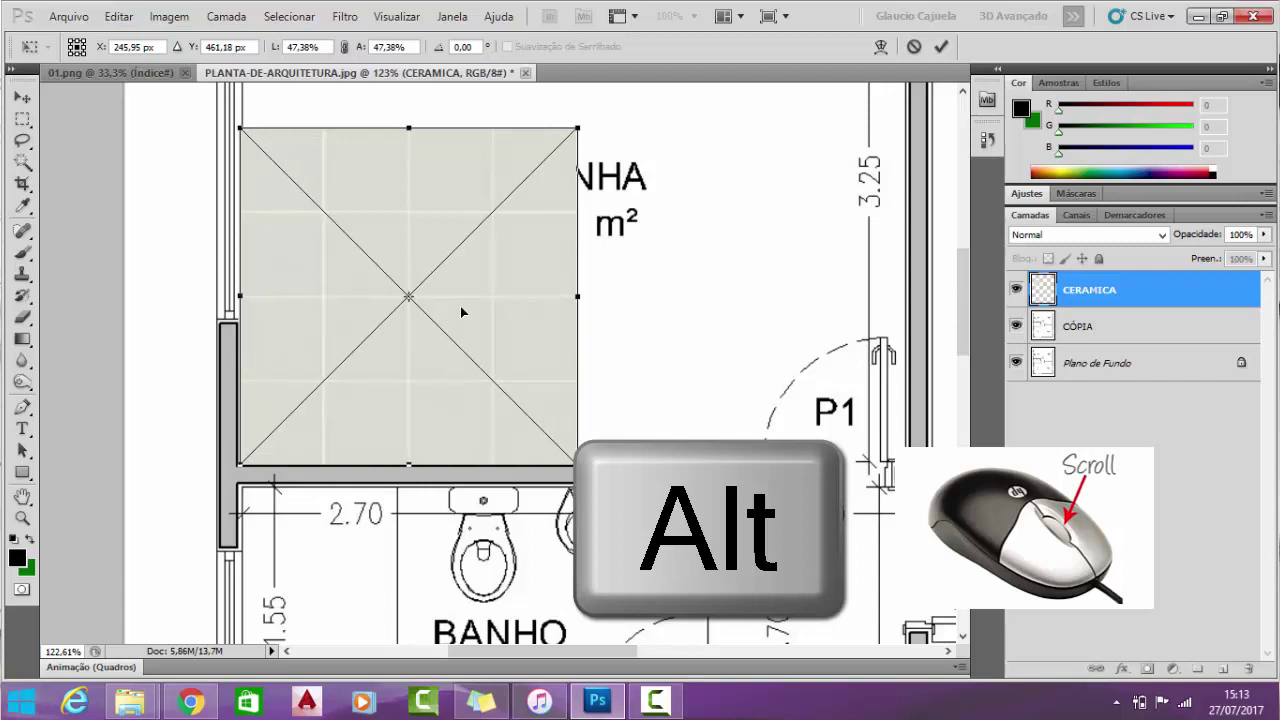
{"action": "key", "text": "Right"}
{"action": "key", "text": "Right"}
{"action": "key", "text": "Left"}
{"action": "key", "text": "Left"}
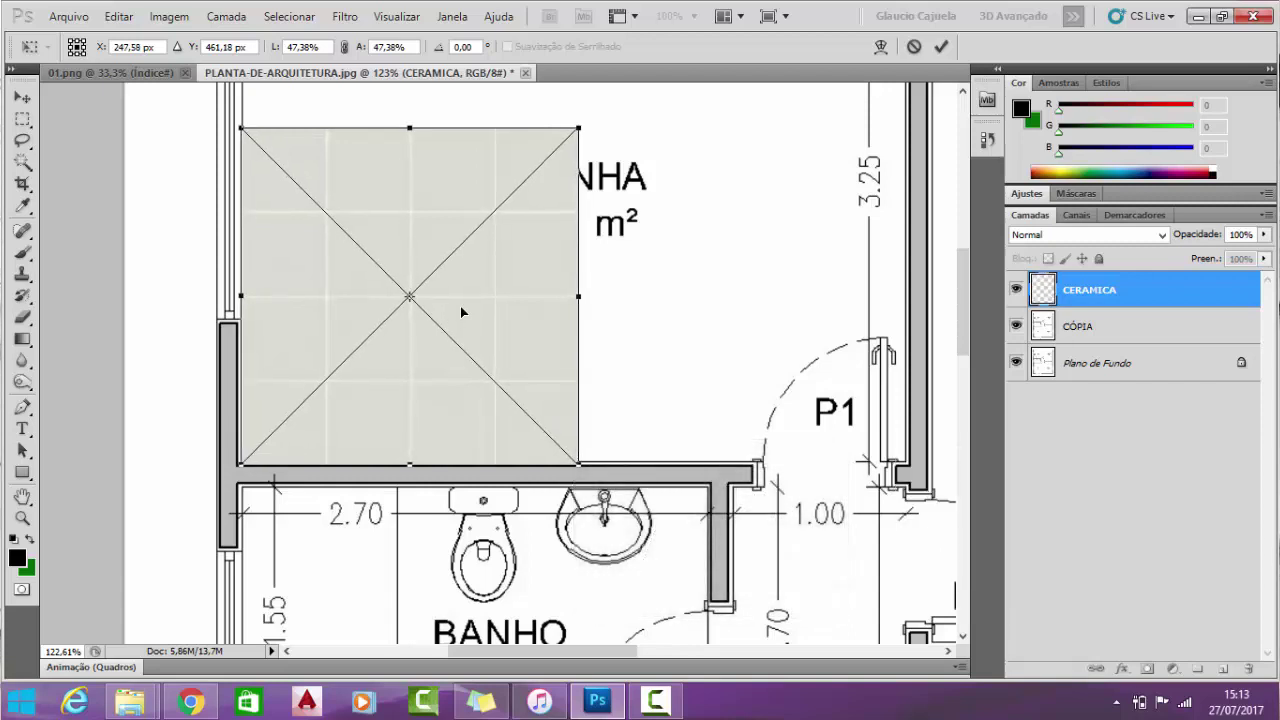
{"action": "key", "text": "Left"}
{"action": "key", "text": "Left"}
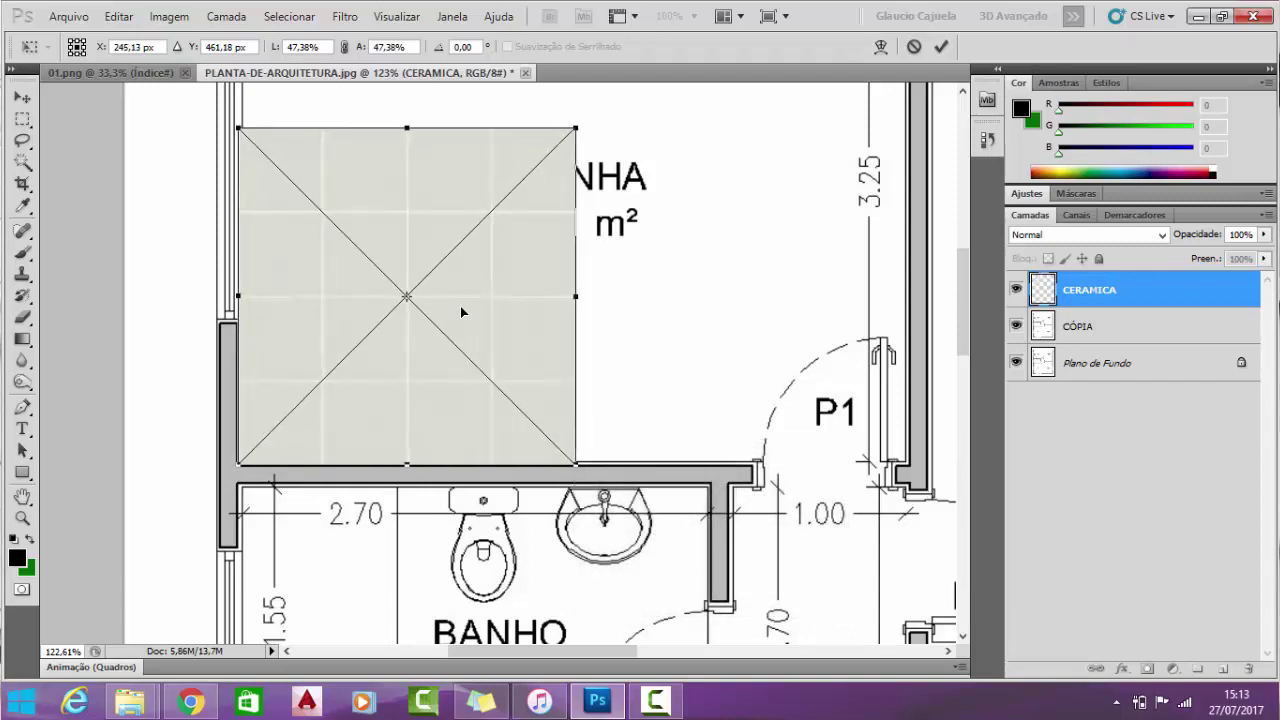
{"action": "key", "text": "Up"}
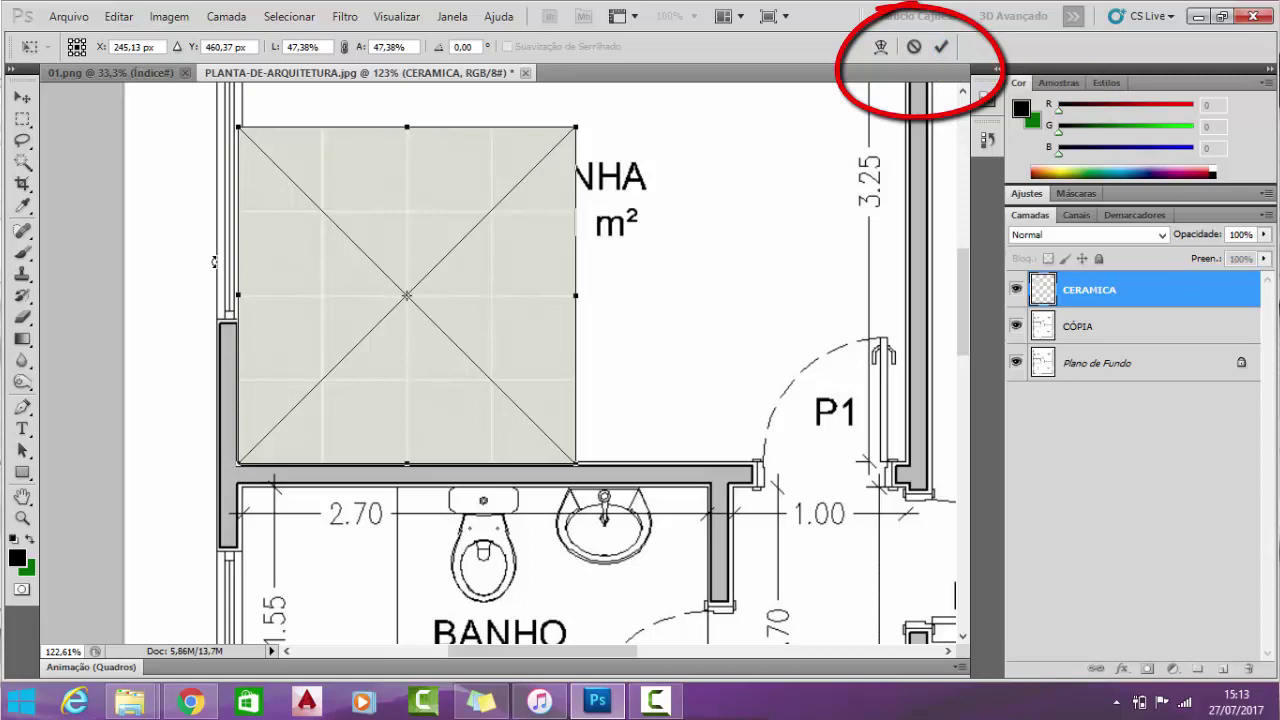
{"action": "left_click", "coordinate": [22, 231]}
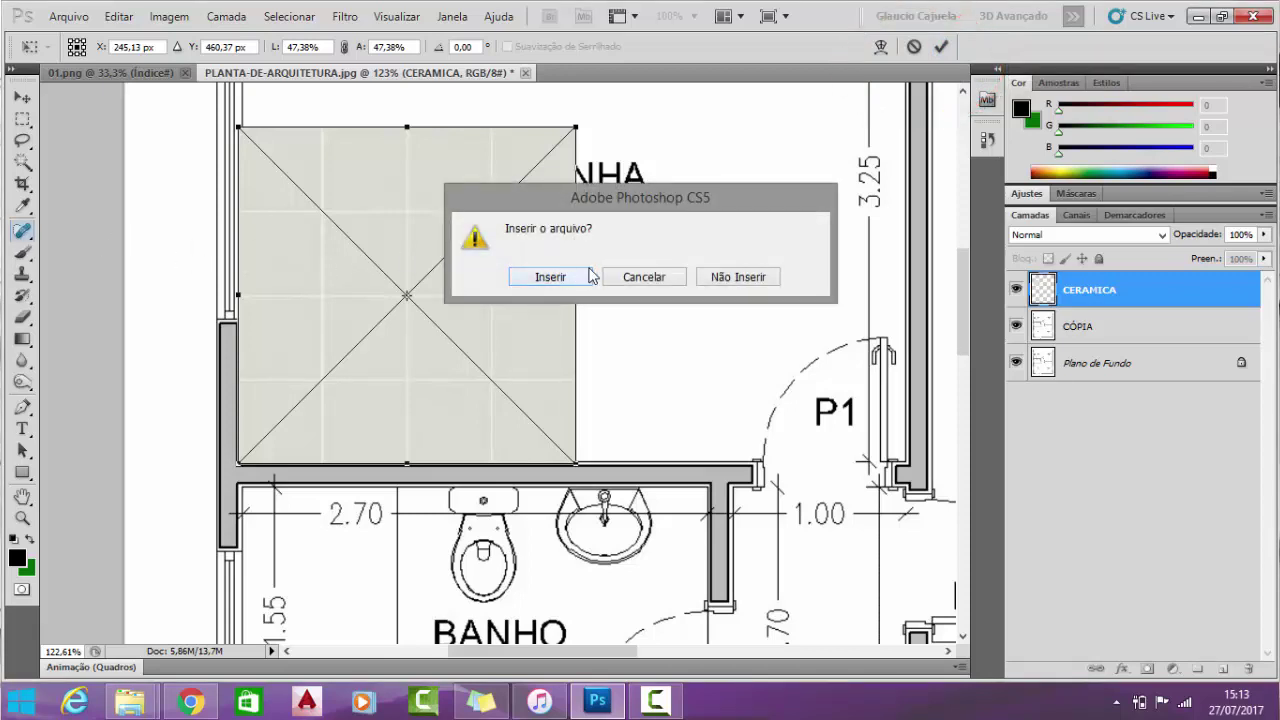
Dismiss the Inserir o arquivo? prompt, commit the tile placement, and rasterize the CERAMICA layer
{"action": "left_click", "coordinate": [644, 277]}
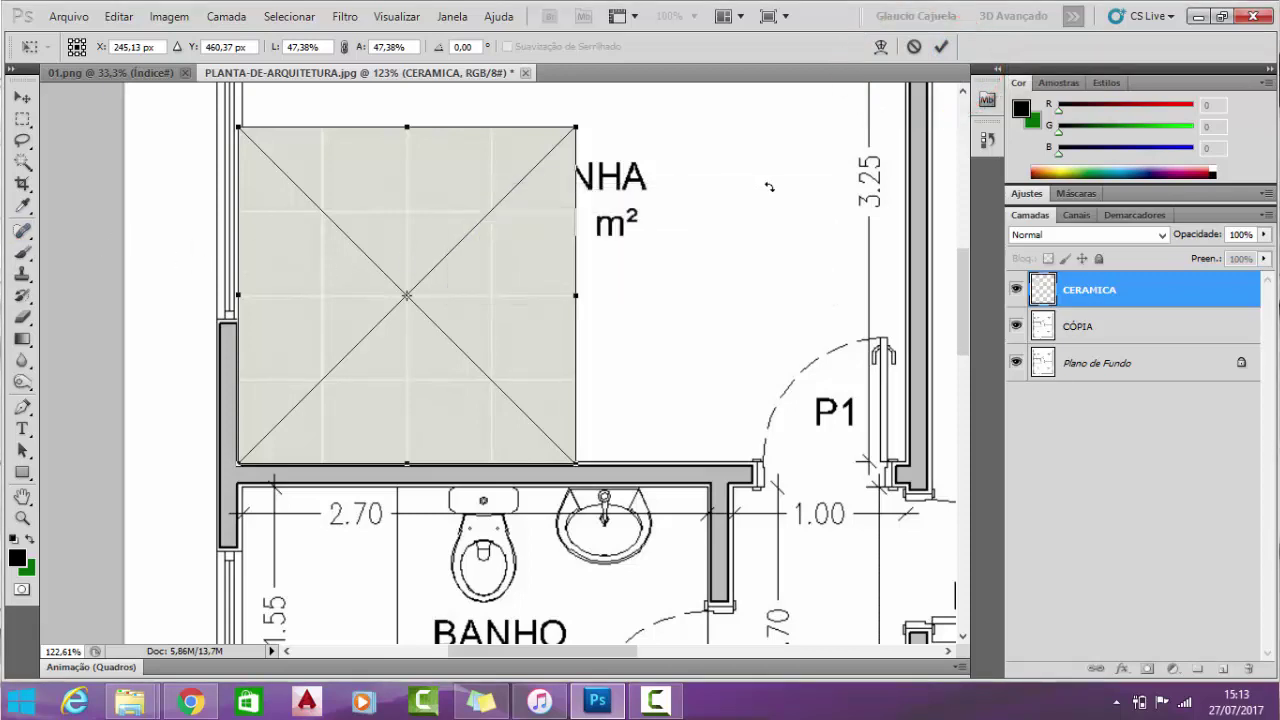
{"action": "left_click", "coordinate": [940, 47]}
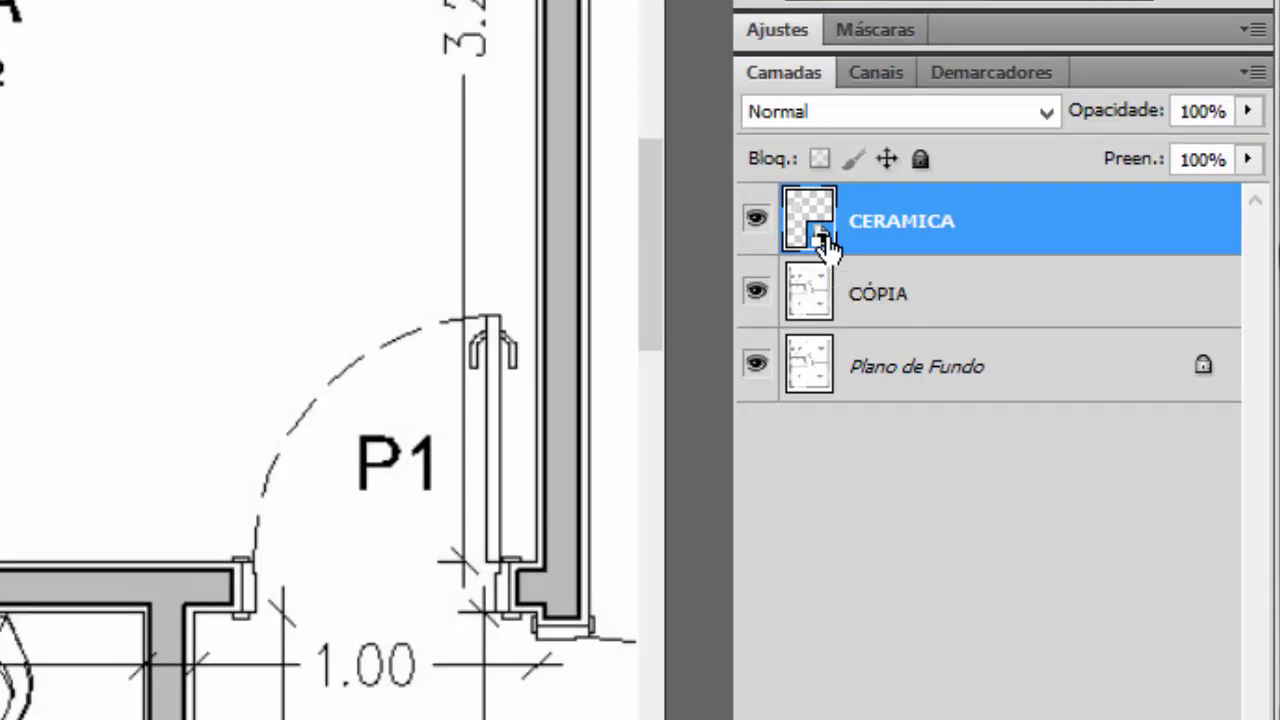
{"action": "right_click", "coordinate": [825, 243]}
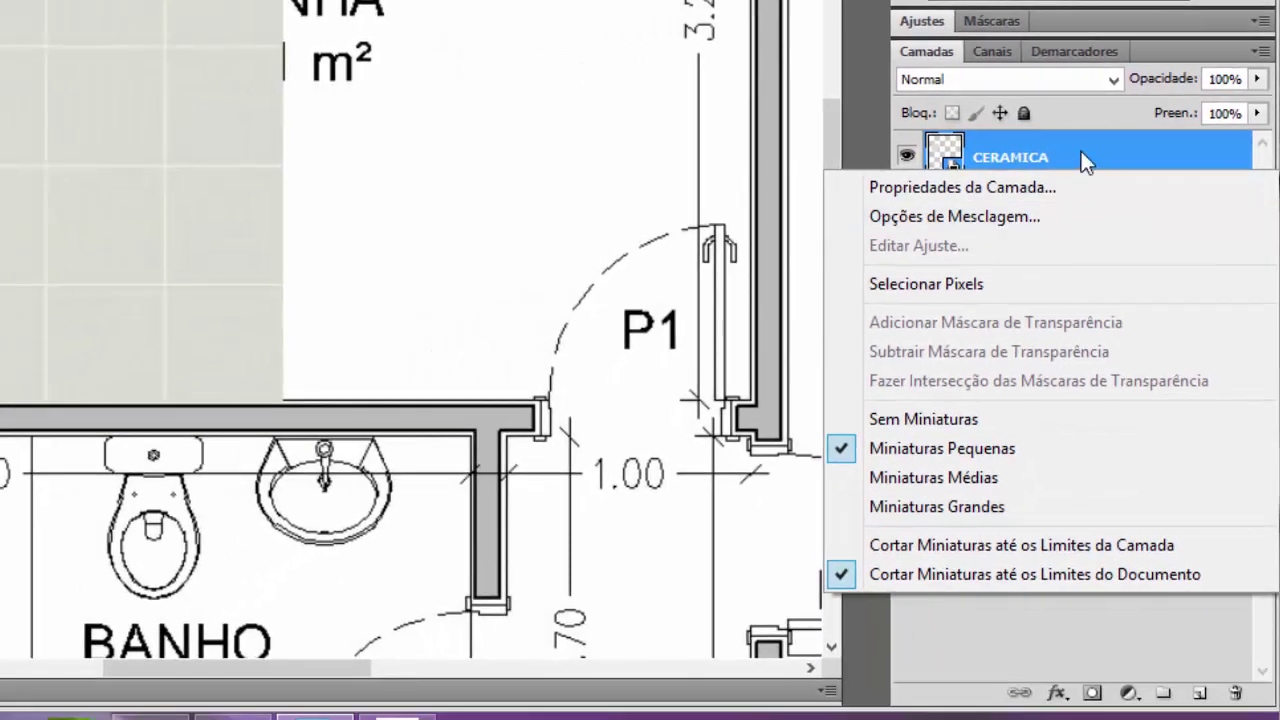
{"action": "right_click", "coordinate": [1045, 160]}
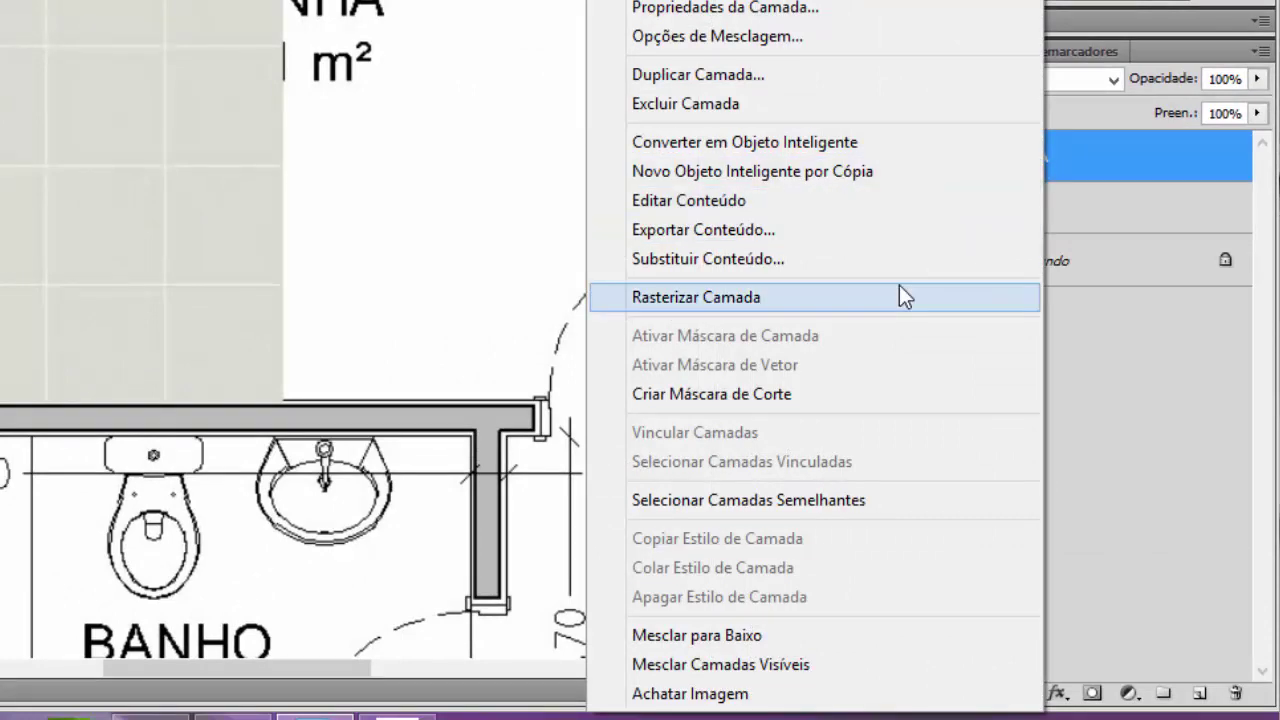
{"action": "left_click", "coordinate": [899, 292]}
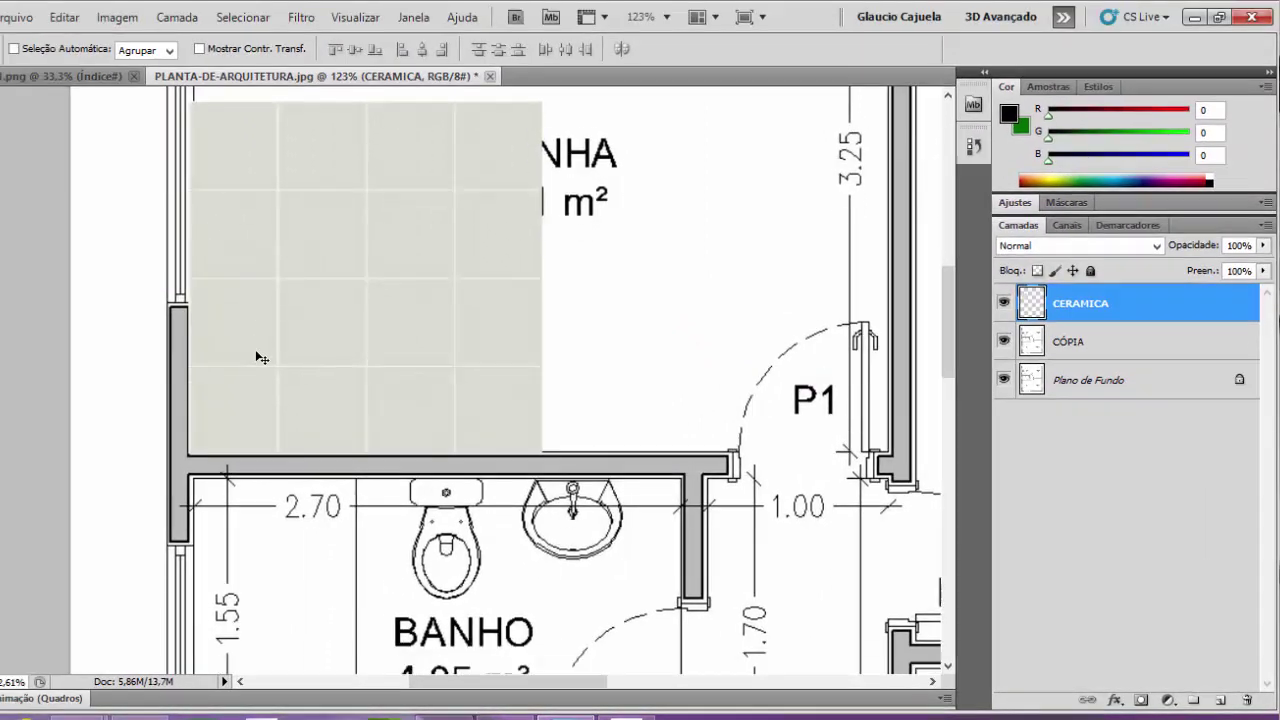
{"action": "scroll", "coordinate": [259, 357], "scroll_direction": "up", "scroll_amount": 3}
{"action": "scroll", "coordinate": [259, 357], "scroll_direction": "up", "scroll_amount": 3}
{"action": "scroll", "coordinate": [260, 358], "scroll_direction": "down", "scroll_amount": 1}
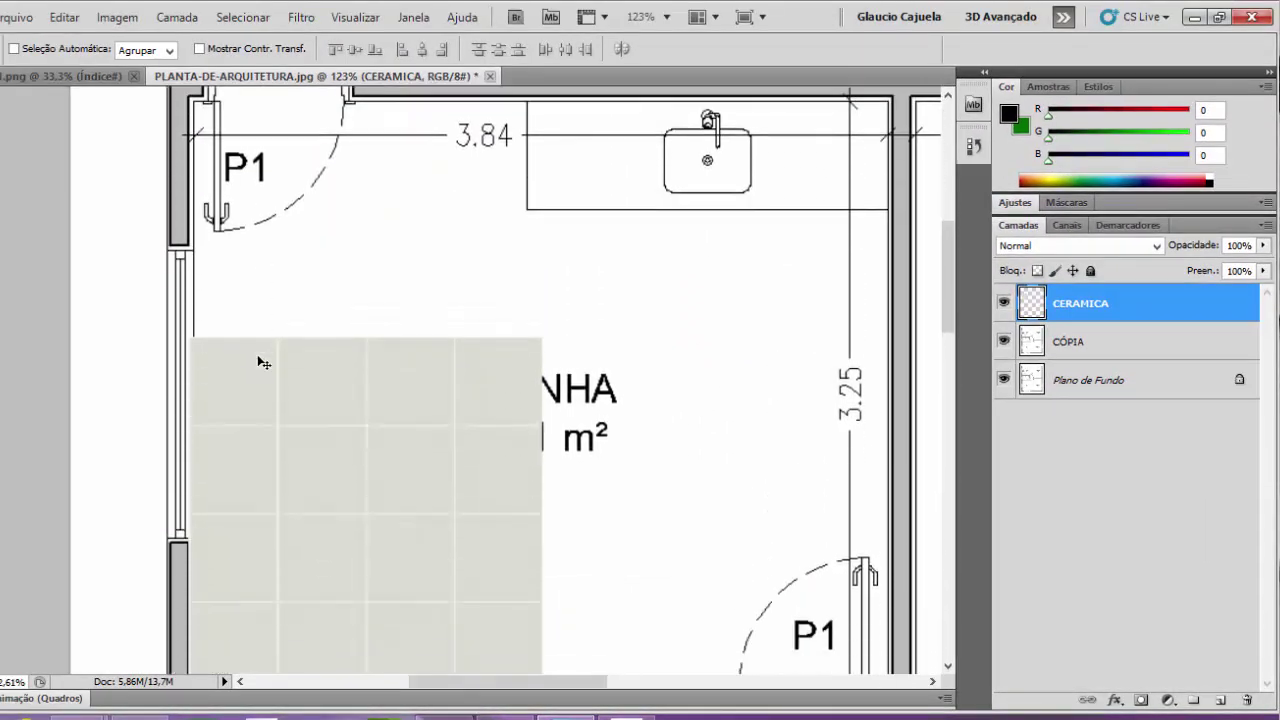
{"action": "scroll", "coordinate": [297, 410], "scroll_direction": "down", "scroll_amount": 2}
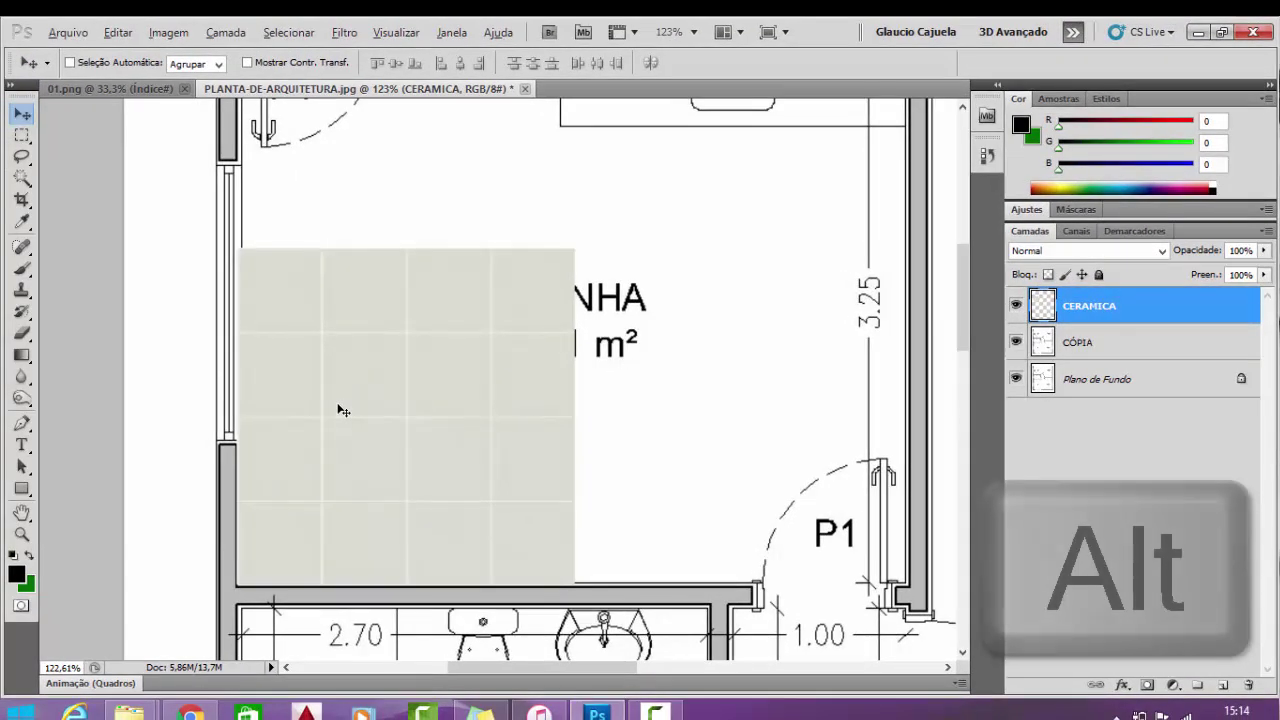
{"action": "mouse_move", "coordinate": [343, 410]}
{"action": "left_mouse_down"}
{"action": "mouse_move", "coordinate": [694, 403]}
{"action": "mouse_move", "coordinate": [677, 404]}
{"action": "left_mouse_up"}
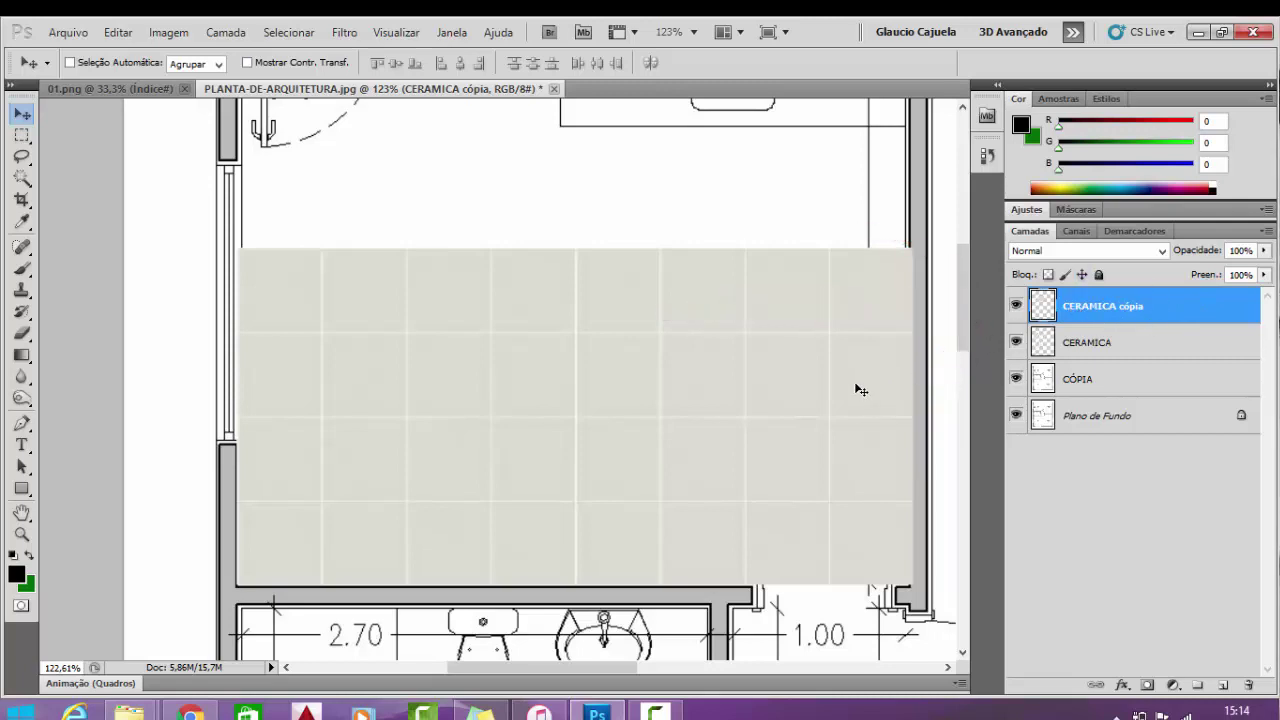
{"action": "key", "text": "Delete"}
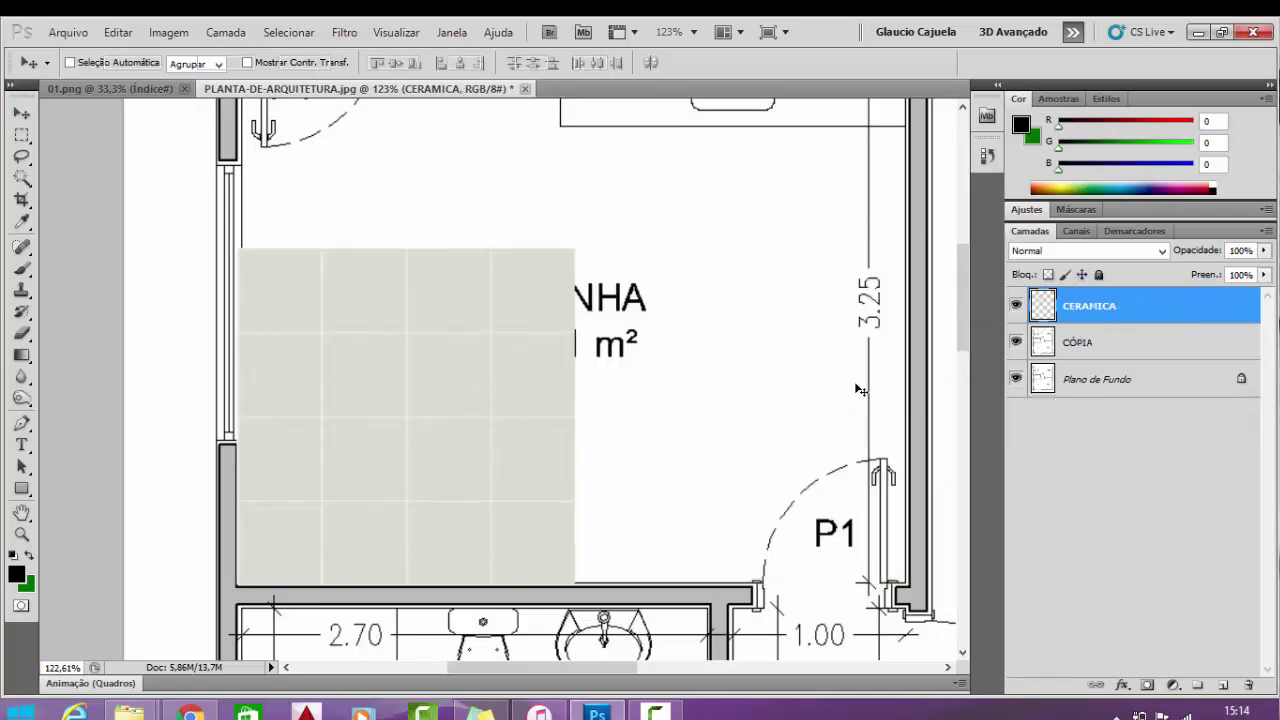
{"action": "key", "text": "ctrl+t"}
Enlarge the tile block to 118.48%, then Alt-drag a CERAMICA cópia copy to the right
{"action": "left_click_drag", "start_coordinate": [576, 248], "coordinate": [650, 201]}
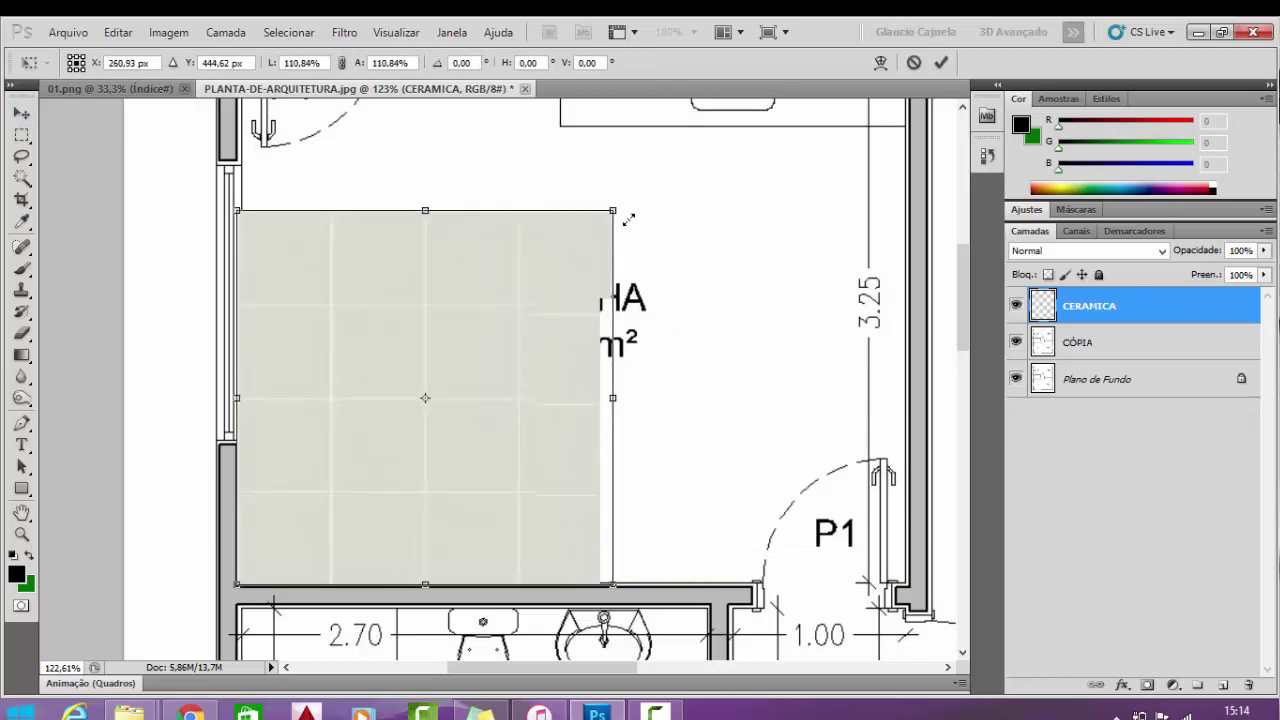
{"action": "left_click", "coordinate": [941, 62]}
{"action": "scroll", "coordinate": [754, 316], "scroll_direction": "down", "scroll_amount": 3}
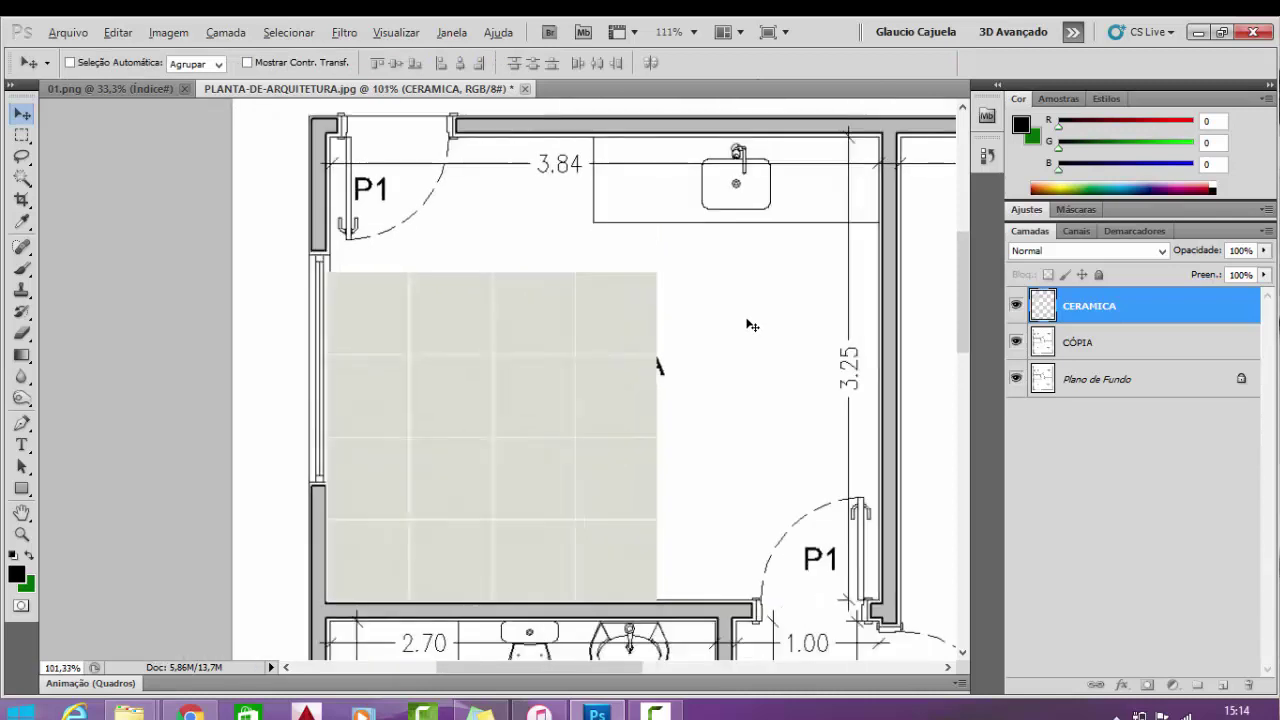
{"action": "left_click_drag", "start_coordinate": [577, 394], "coordinate": [867, 382]}
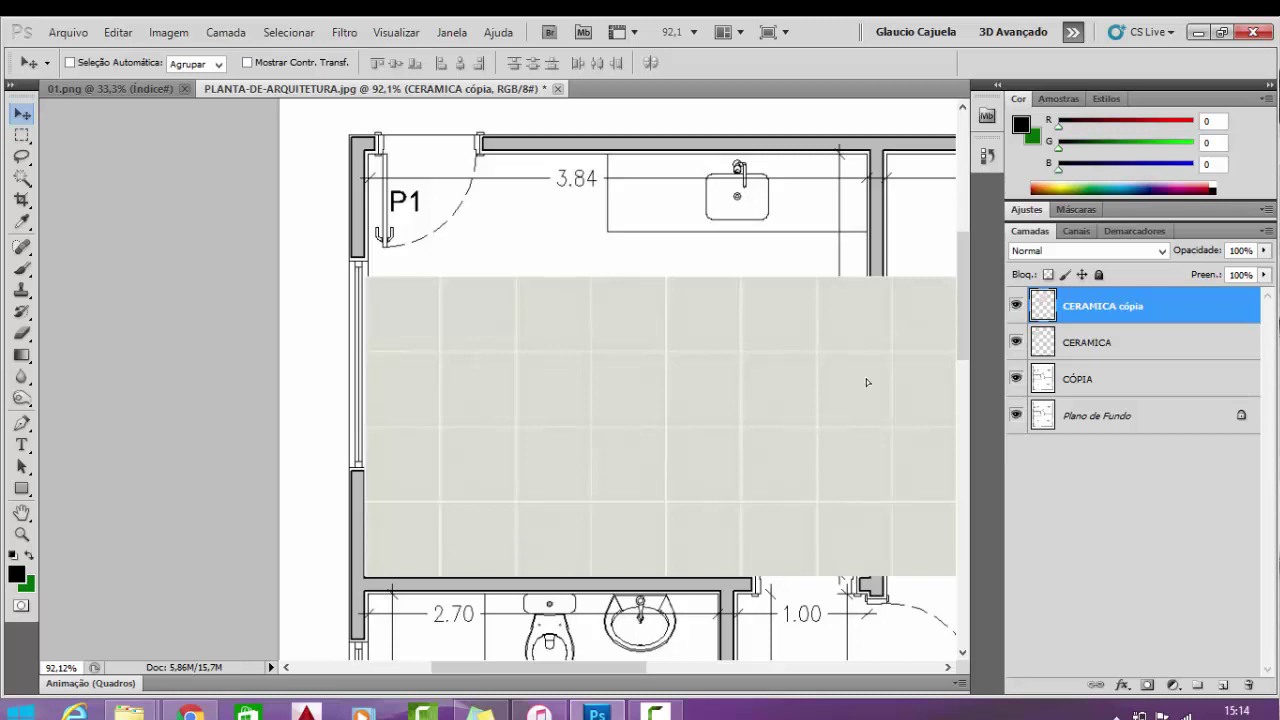
Select both tile layers, move them up over the kitchen top, and duplicate them
{"action": "left_click", "coordinate": [1105, 343], "text": "ctrl"}
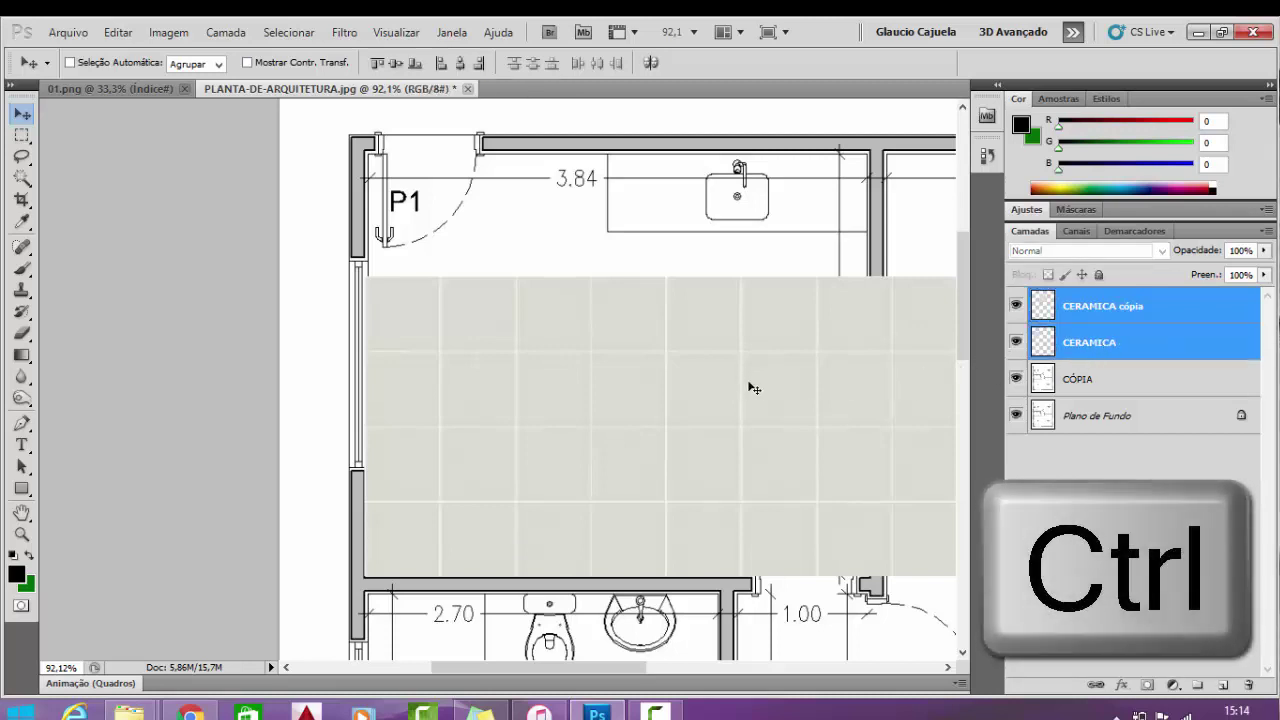
{"action": "left_click_drag", "start_coordinate": [700, 492], "coordinate": [707, 195]}
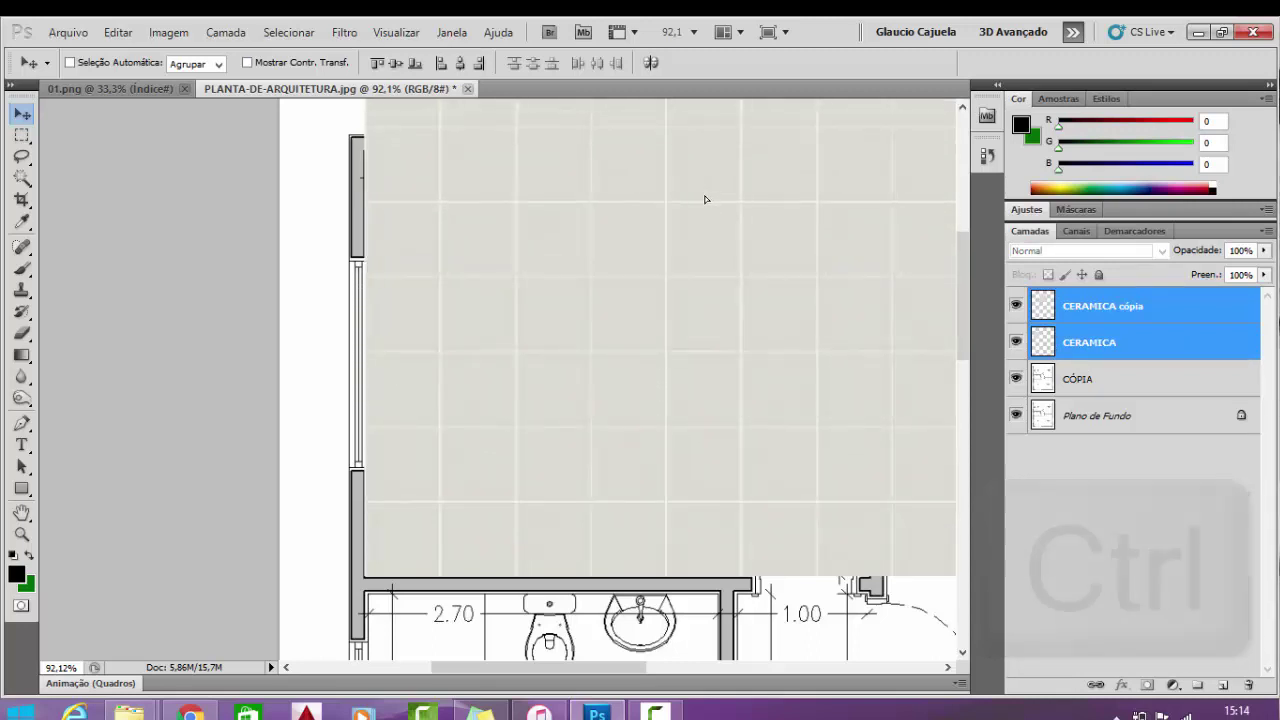
{"action": "key", "text": "ctrl+j"}
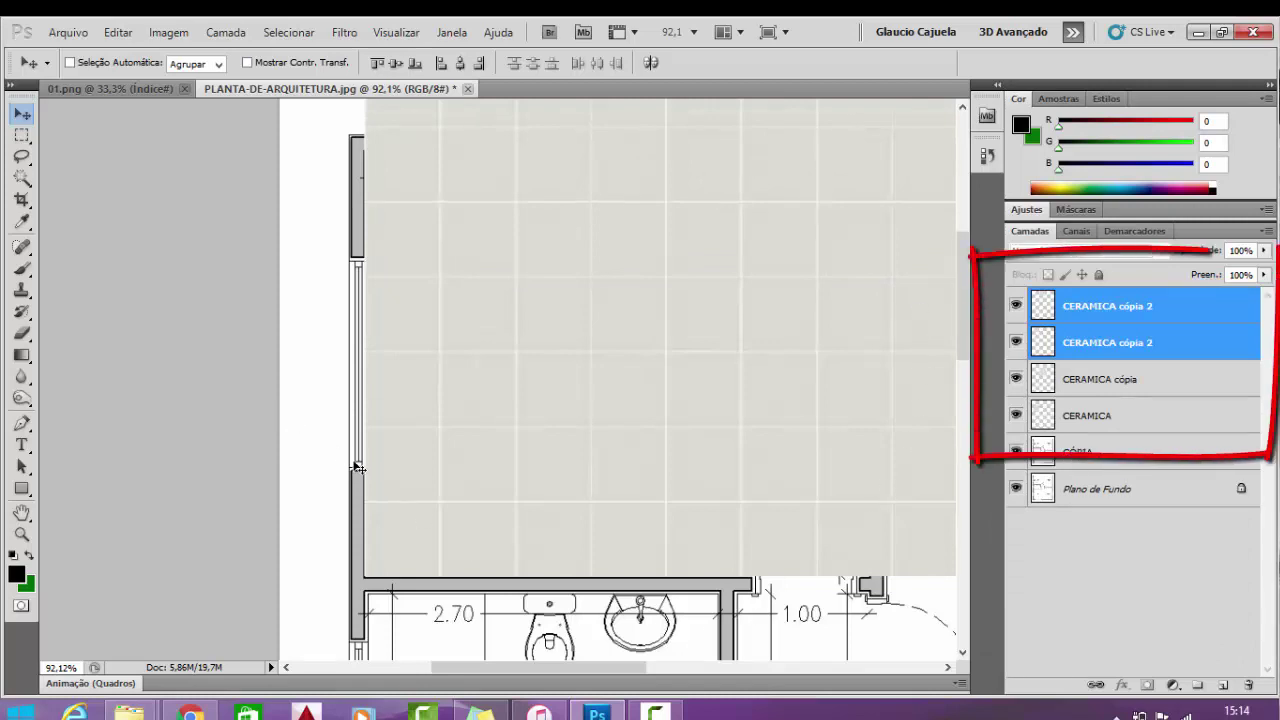
{"action": "scroll", "coordinate": [346, 445], "scroll_direction": "down", "scroll_amount": 2}
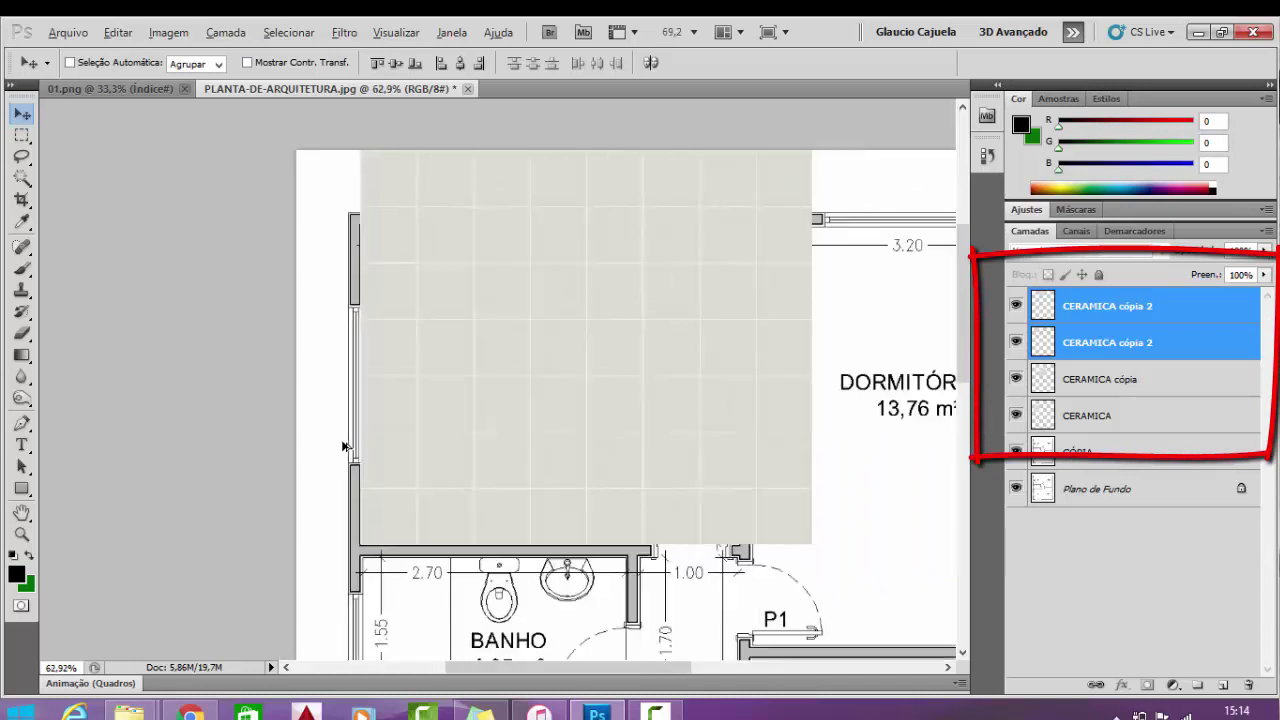
{"action": "scroll", "coordinate": [345, 445], "scroll_direction": "down", "scroll_amount": 1}
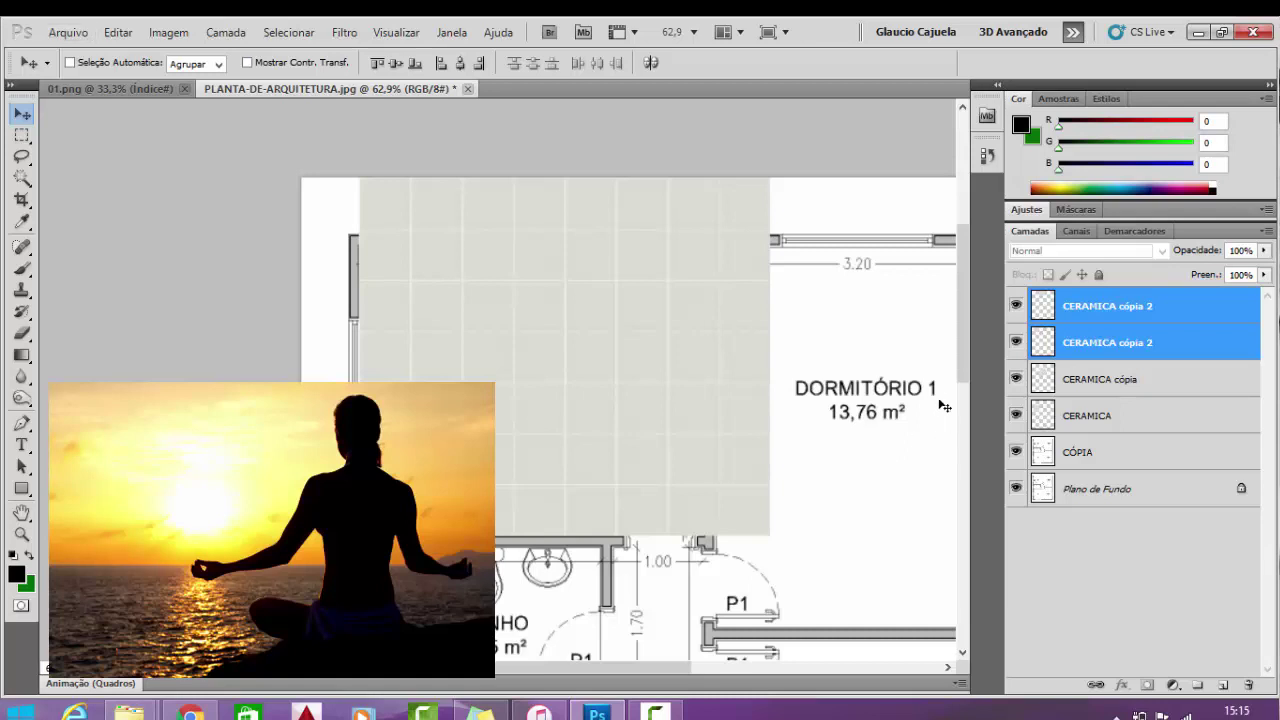
Set the top CERAMICA cópia 2 layer's blend mode to Multiplicação
{"action": "left_click", "coordinate": [1080, 378]}
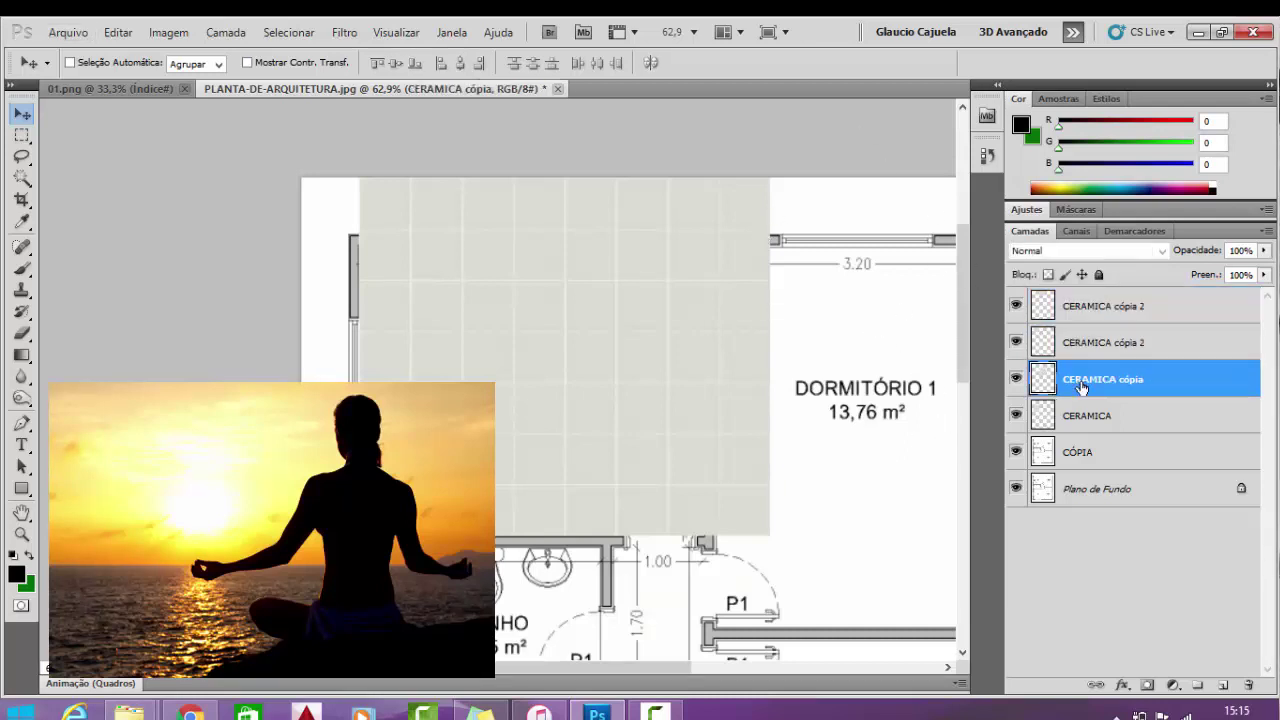
{"action": "left_click", "coordinate": [1080, 413]}
{"action": "left_click", "coordinate": [1088, 317]}
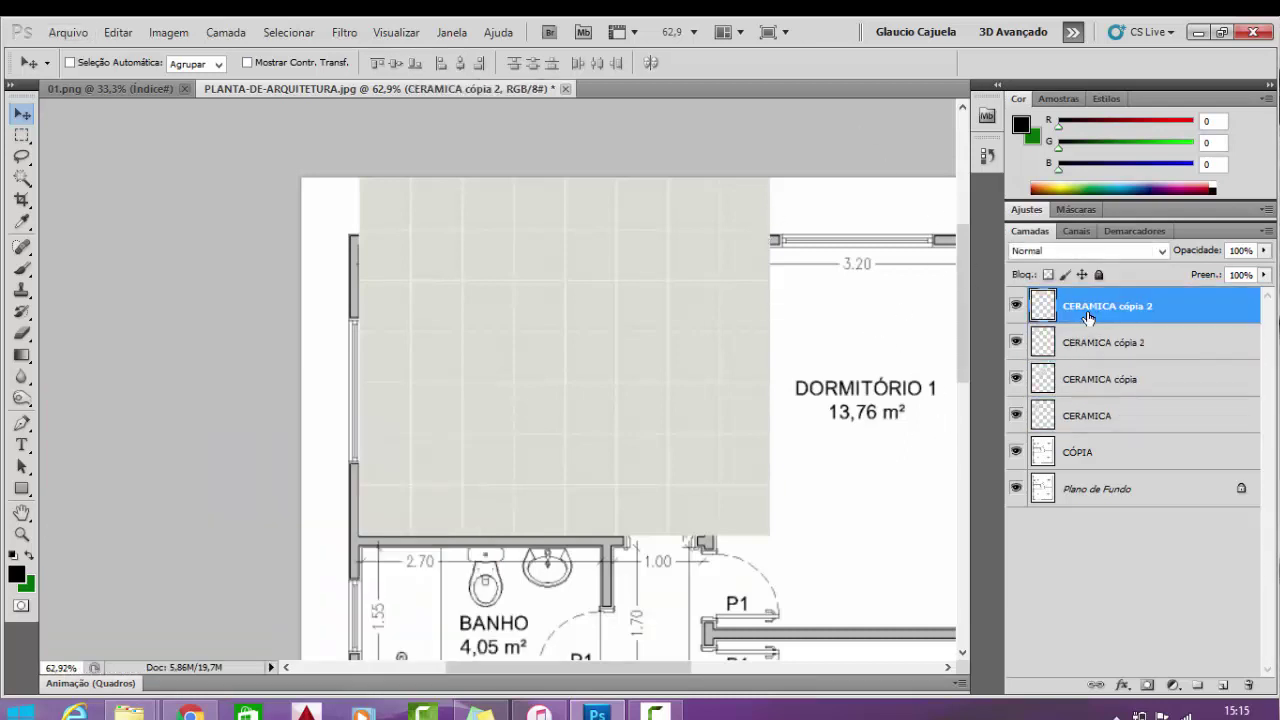
{"action": "left_click", "coordinate": [1110, 342], "text": "shift"}
{"action": "left_click", "coordinate": [1116, 310]}
{"action": "left_click", "coordinate": [1120, 251]}
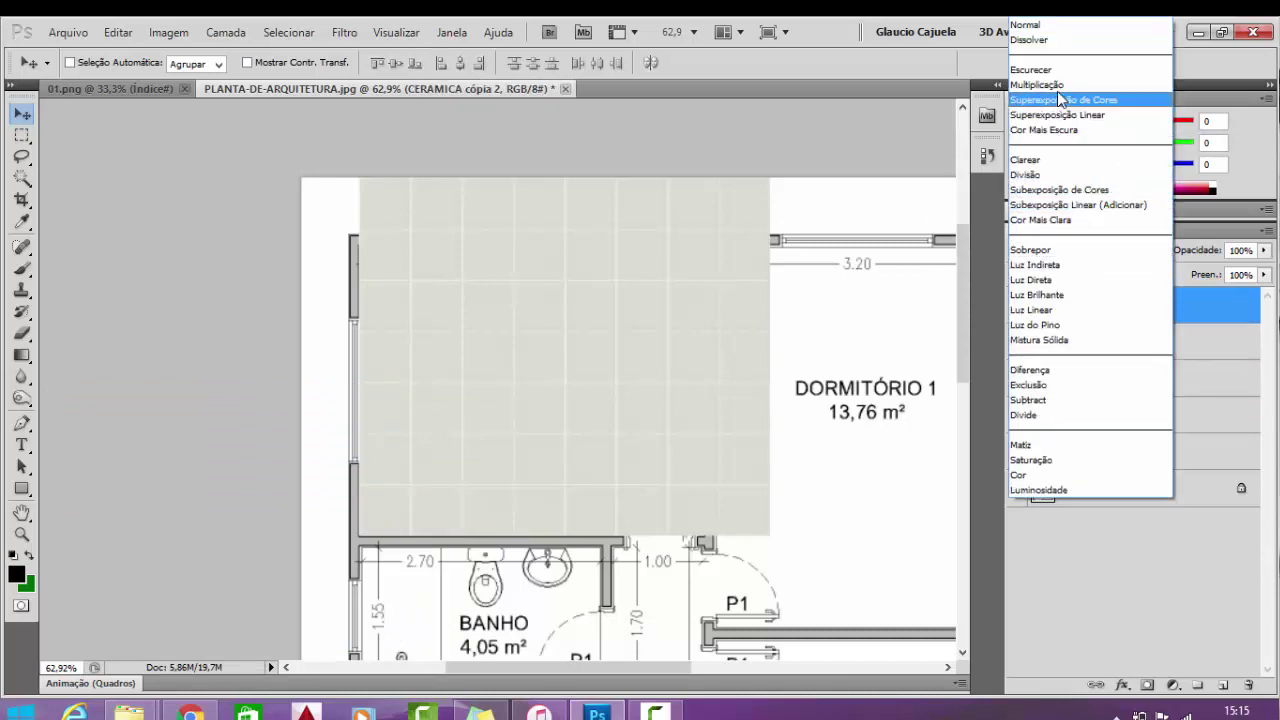
{"action": "left_click", "coordinate": [1025, 24]}
Set the second CERAMICA cópia 2 and the CERAMICA layers to Multiplicação blending
{"action": "left_click", "coordinate": [1116, 342]}
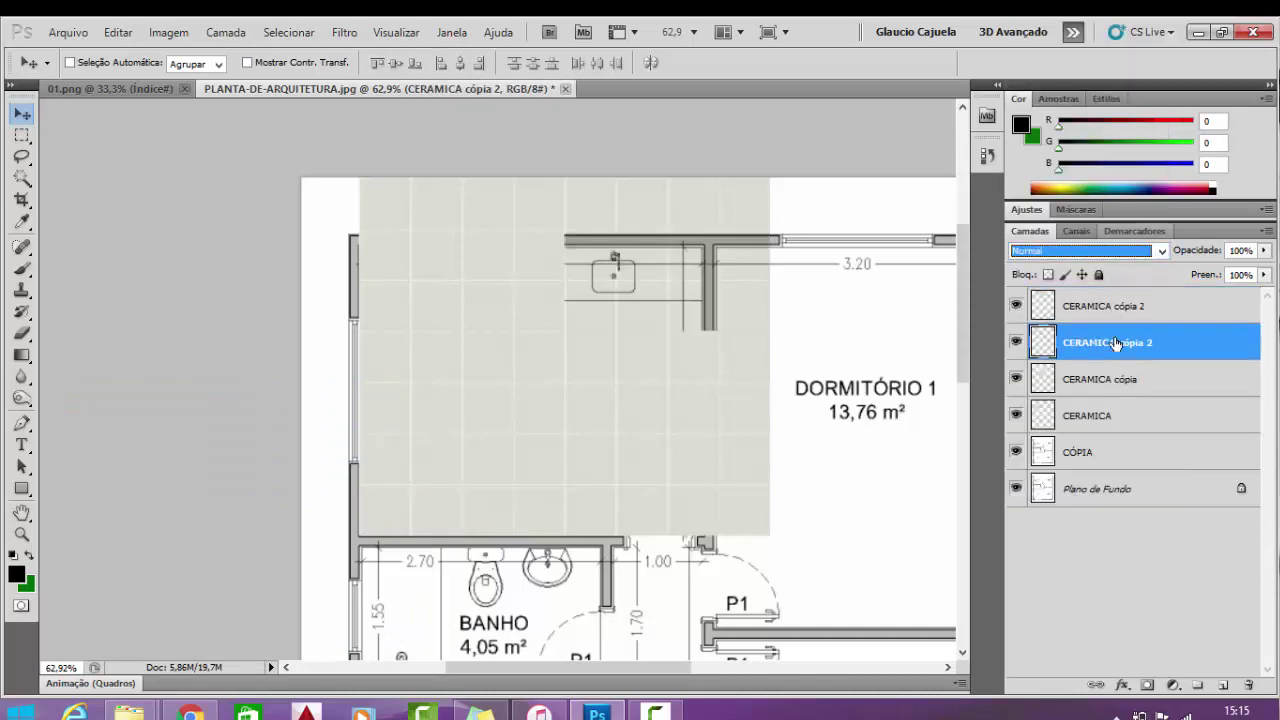
{"action": "left_click", "coordinate": [1085, 251]}
{"action": "left_click", "coordinate": [1095, 86]}
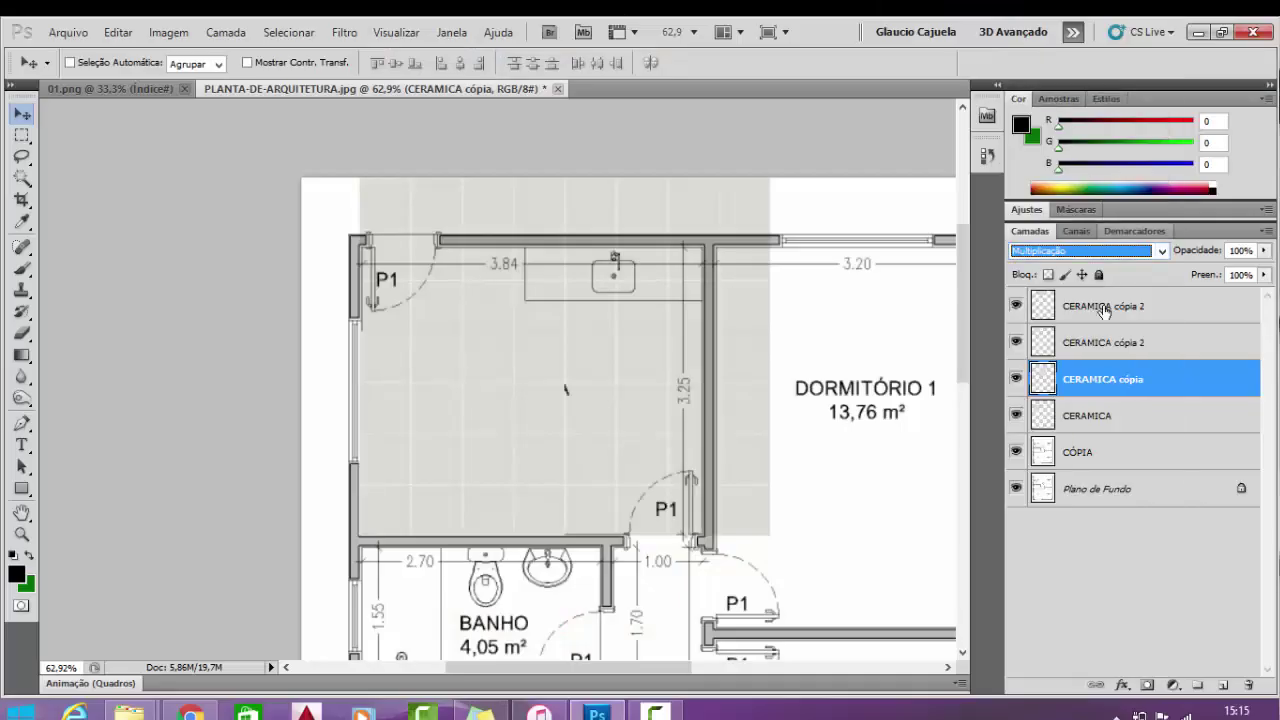
{"action": "left_click", "coordinate": [1100, 415]}
{"action": "left_click", "coordinate": [1095, 251]}
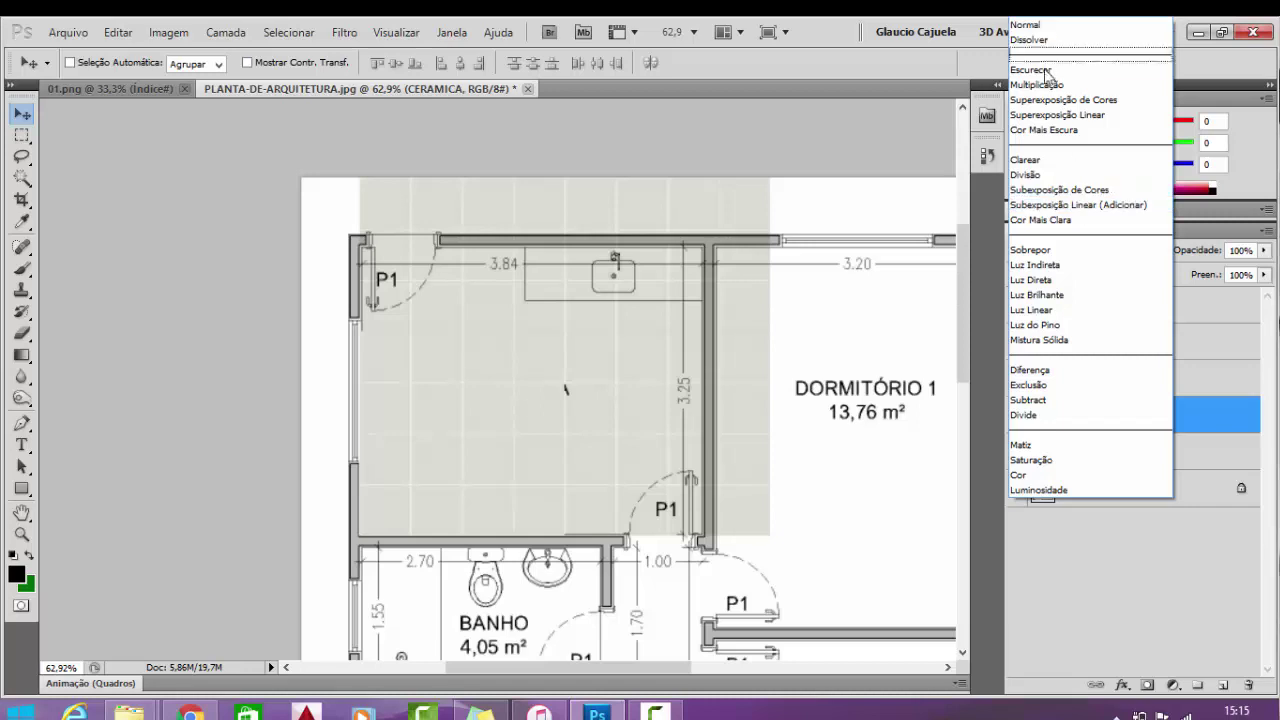
{"action": "left_click", "coordinate": [1095, 84]}
{"action": "left_click", "coordinate": [870, 361]}
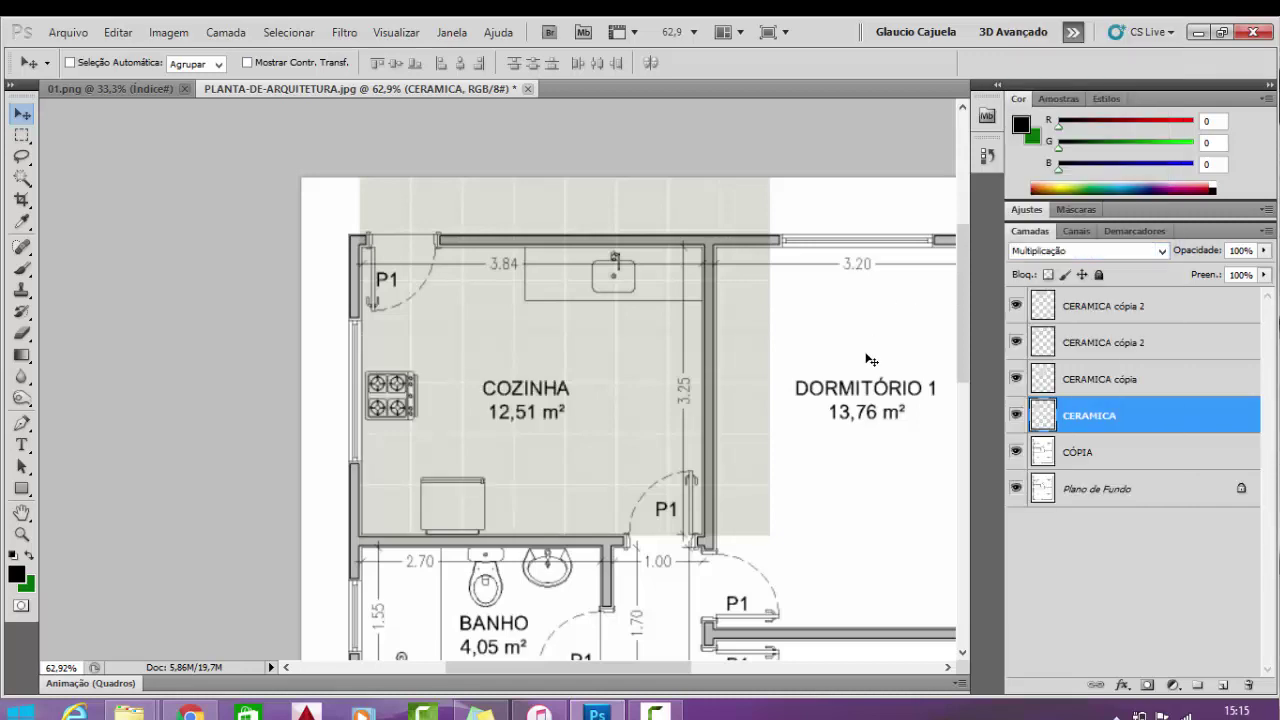